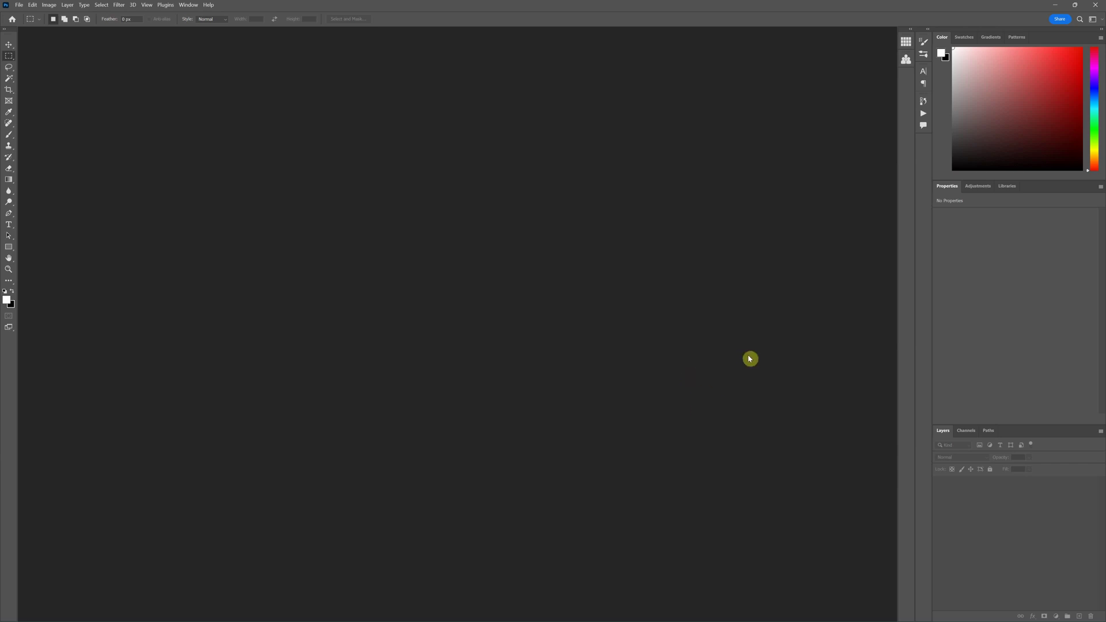
Open ezcomp-1-1-0.ccx twice from the desktop, cancelling the replace-version prompt each time.
click(1055, 6)
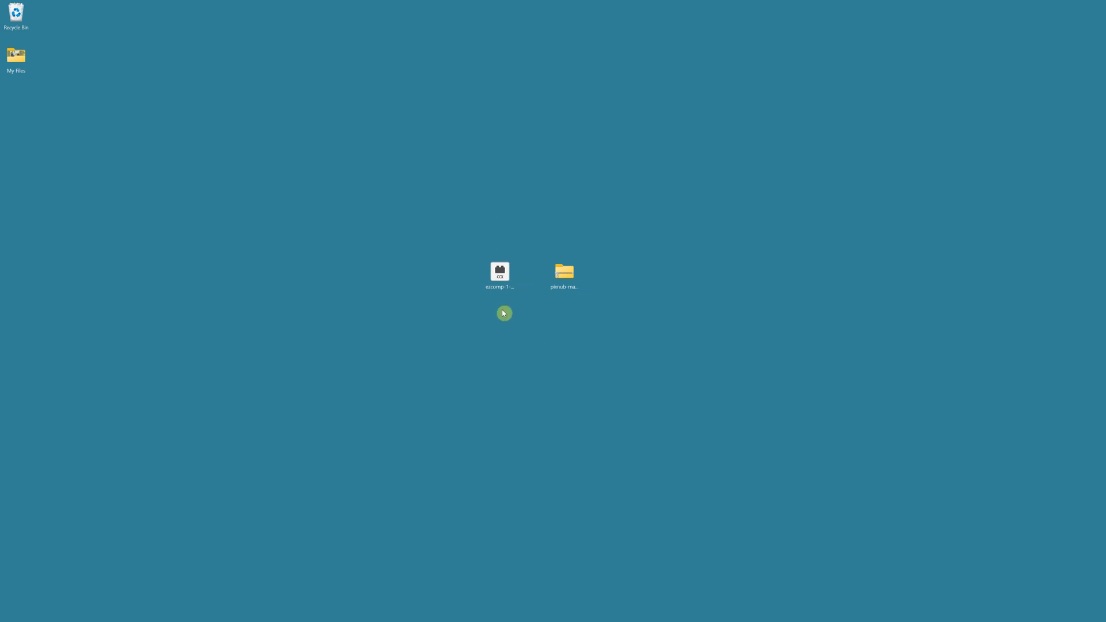
click(502, 272)
click(501, 277)
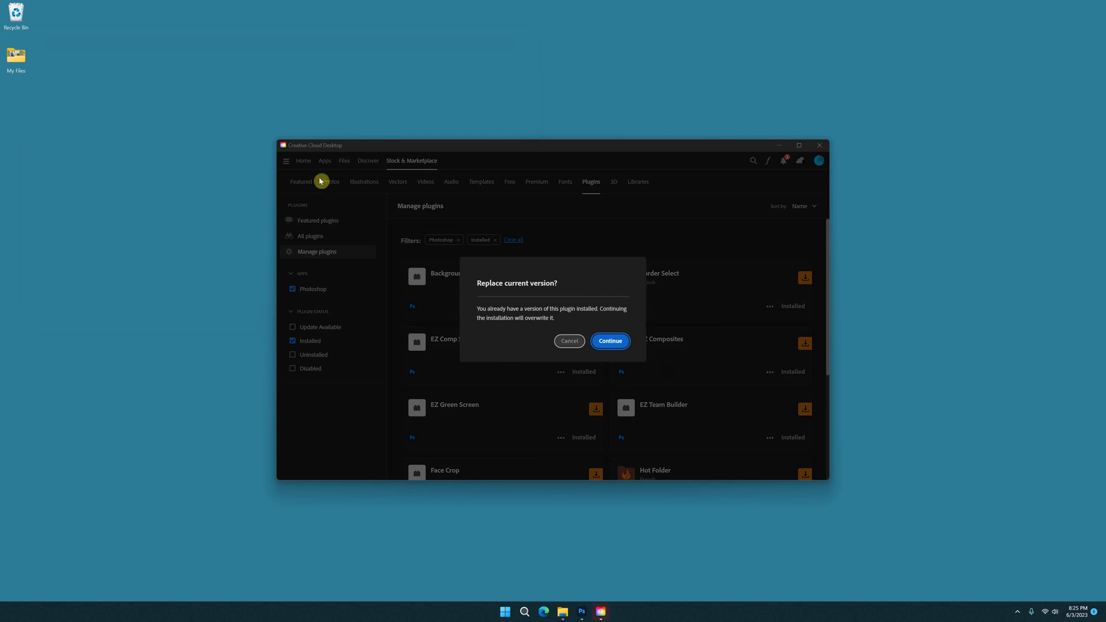
click(569, 342)
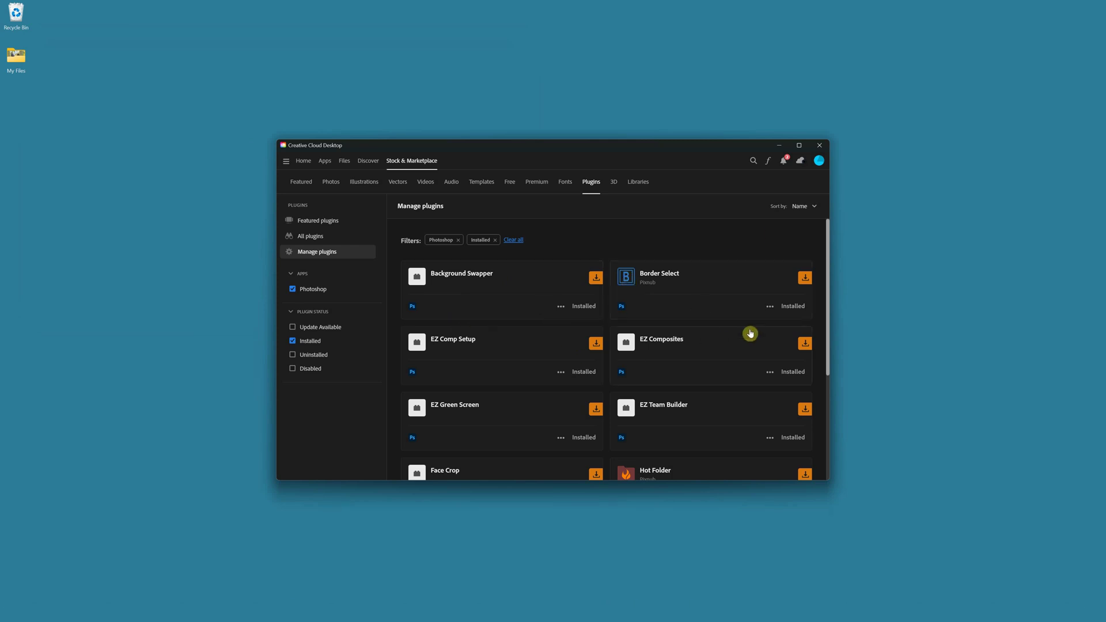
click(779, 151)
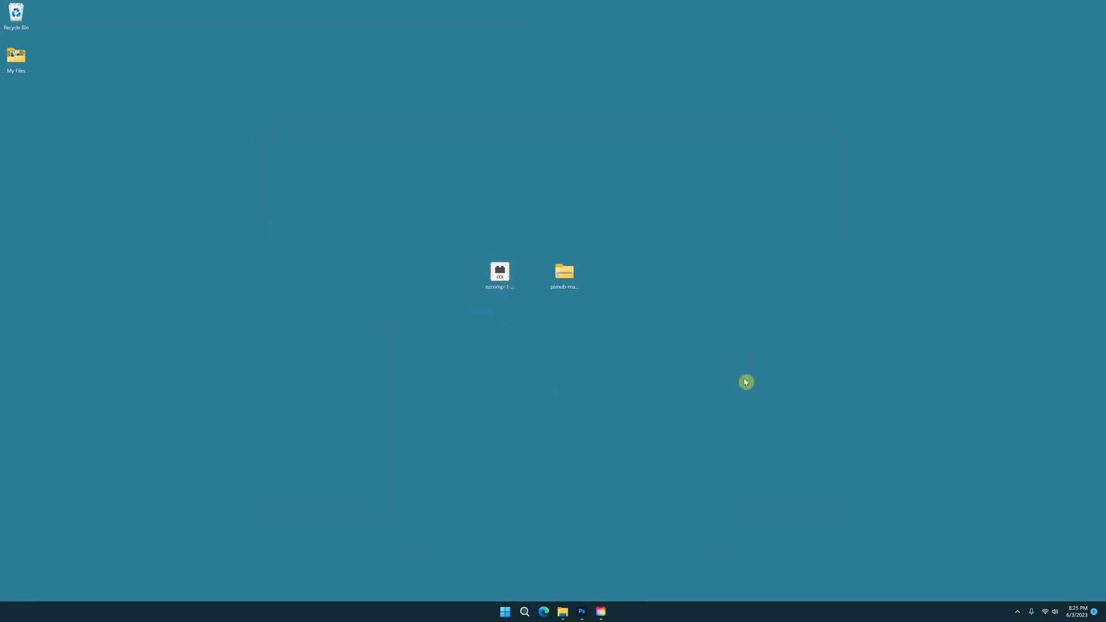
double_click(501, 284)
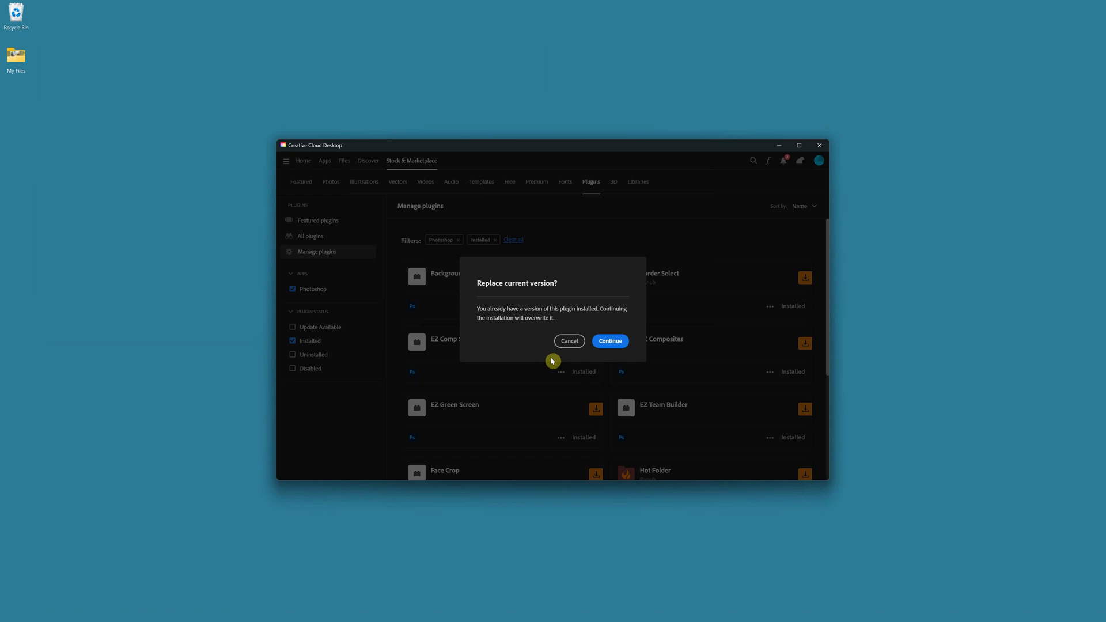
click(567, 344)
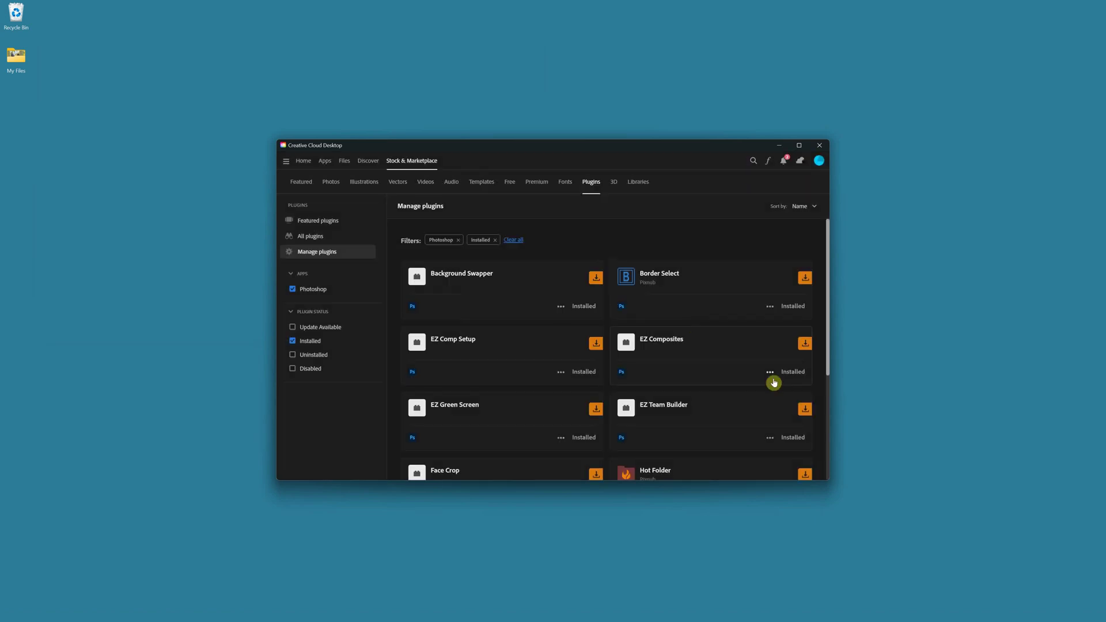
click(780, 150)
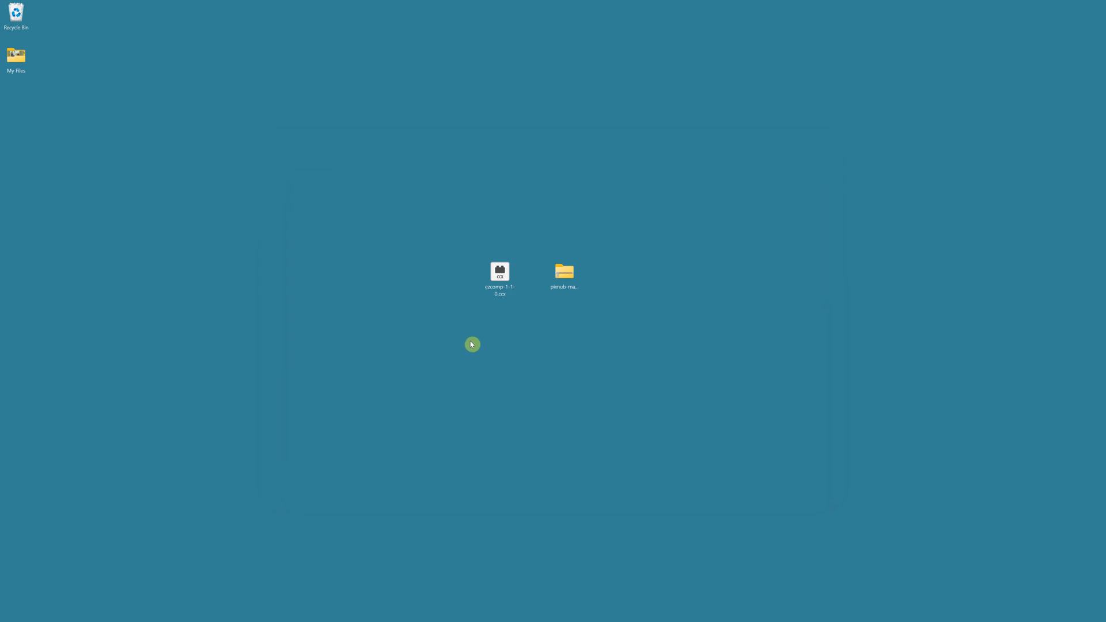
Open ezcomp-1-1-0.ccx with UnifiedPluginInstallerAgent from the file's Open with menu.
right_click(498, 275)
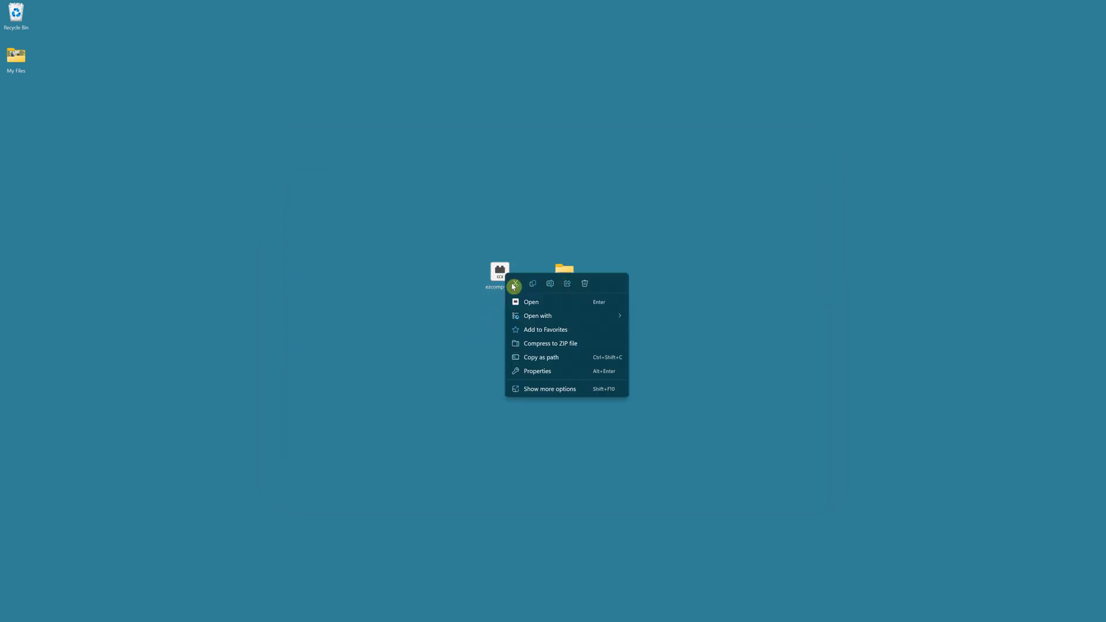
mouse_move(537, 320)
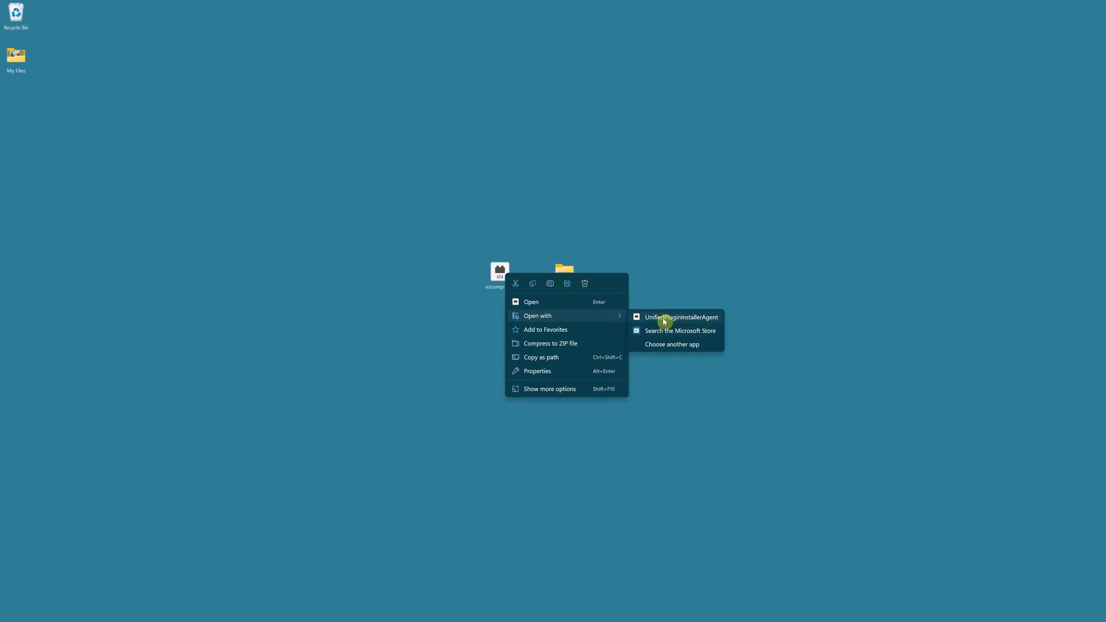
click(664, 320)
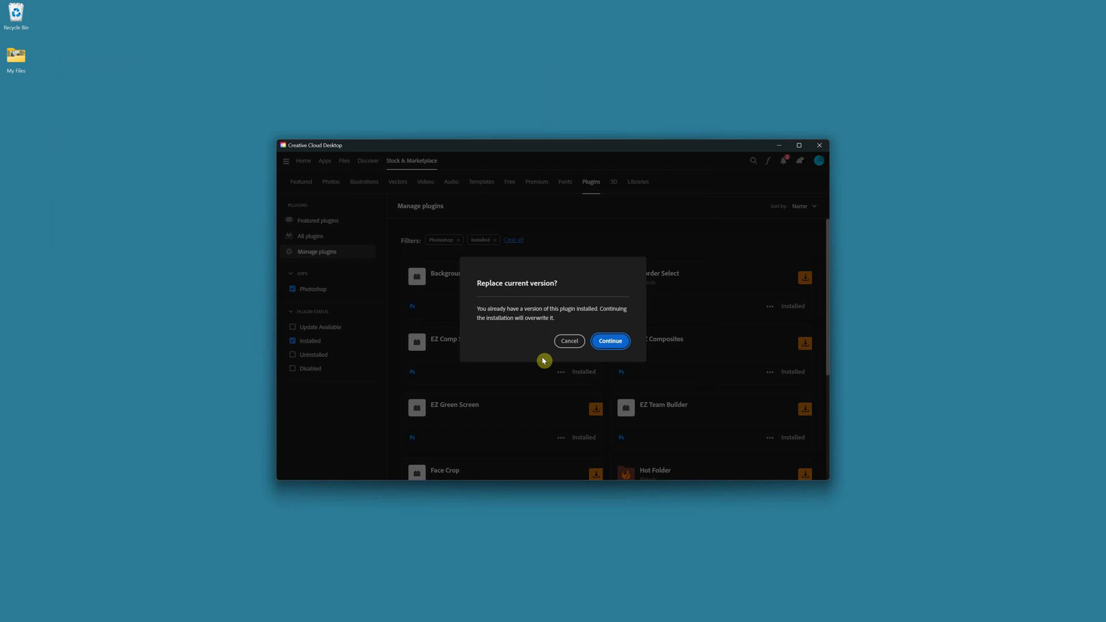
Cancel the ezcomp reinstall, enlarge Creative Cloud to scroll its installed plugins, then close it.
click(570, 343)
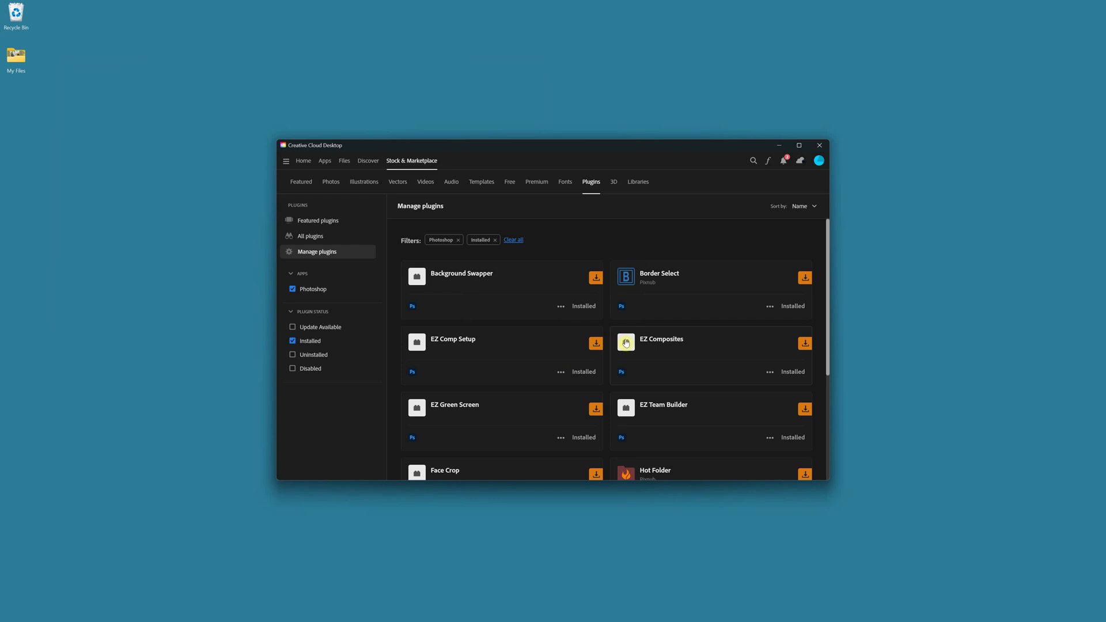
scroll(626, 345, down, 2)
scroll(625, 343, down, 1)
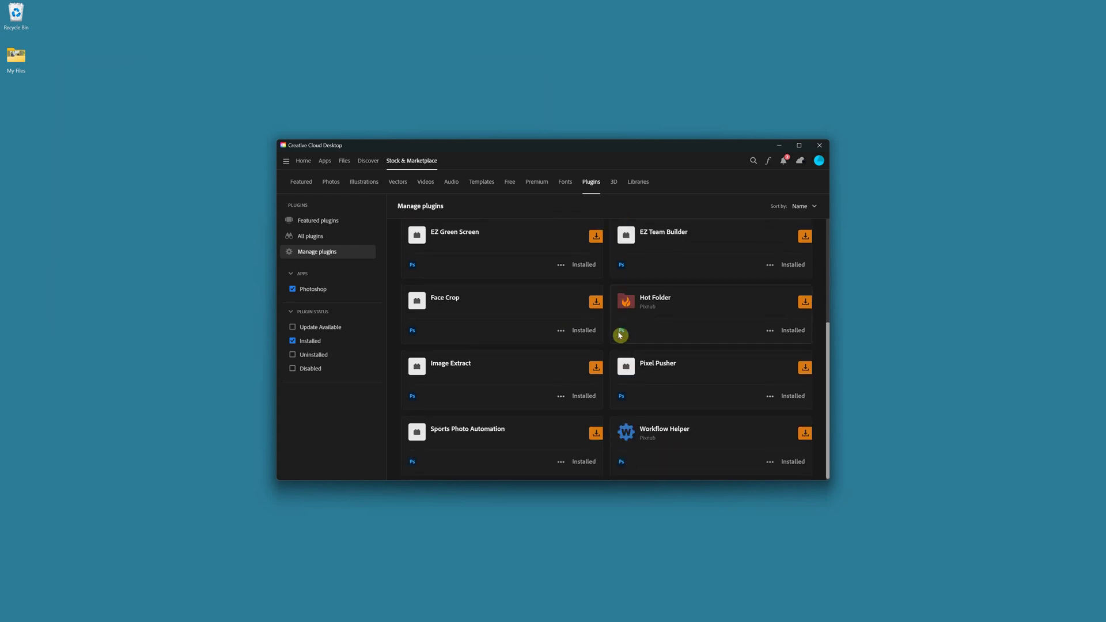
scroll(628, 348, up, 3)
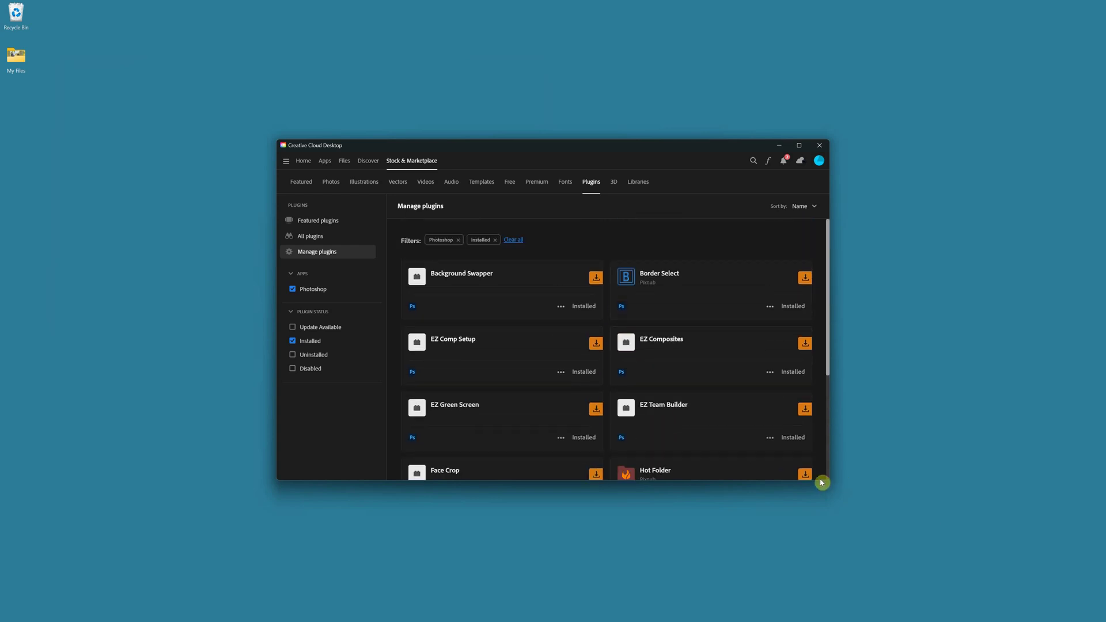
drag(828, 484, 843, 555)
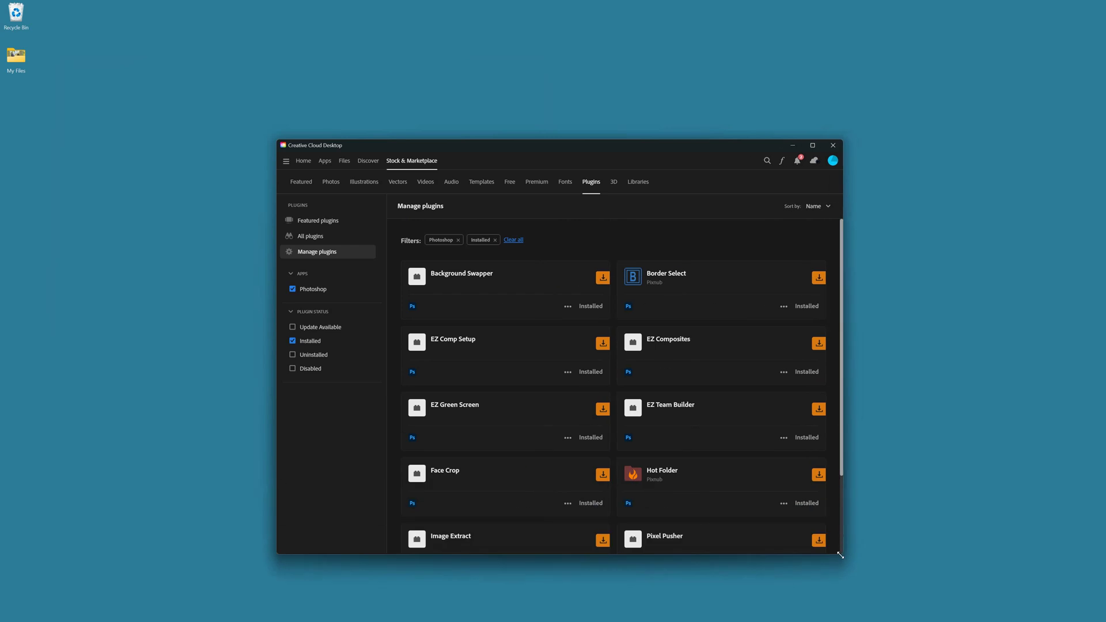
scroll(758, 484, down, 2)
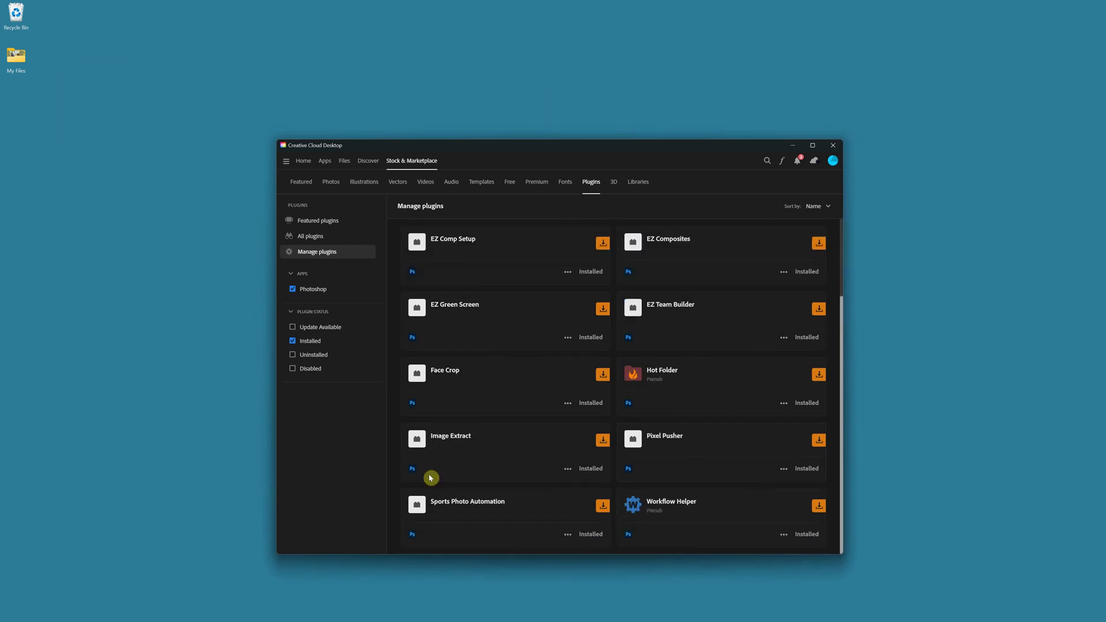
scroll(595, 370, up, 2)
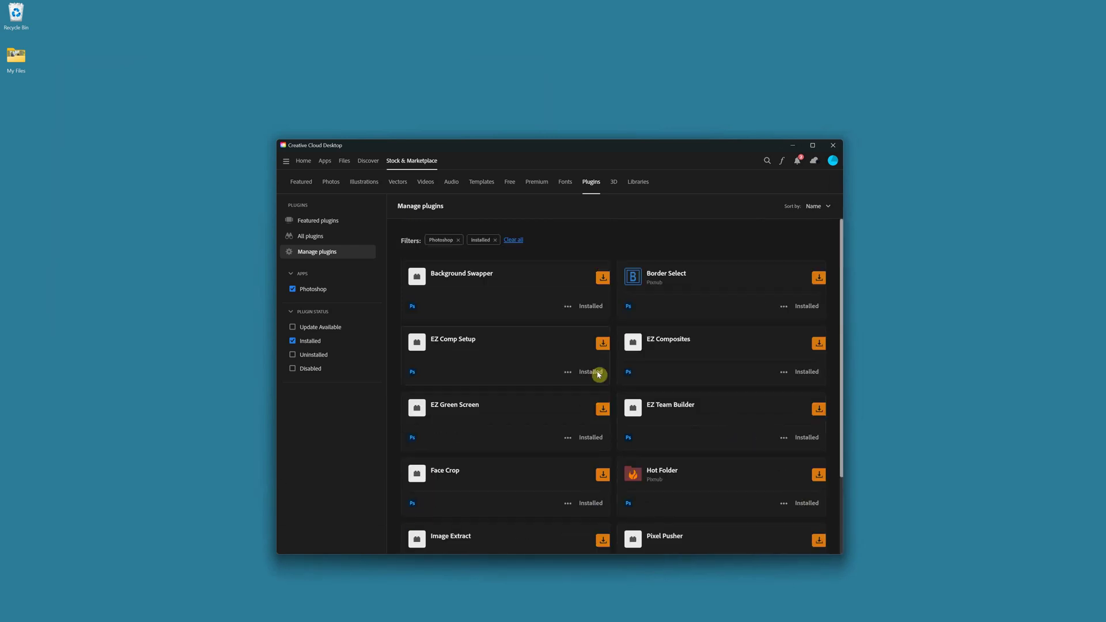
click(833, 145)
Use Photoshop's Plugins > Manage Plugins and scroll to confirm EZ Comp Setup, EZ Composites, Face Crop installed.
click(590, 614)
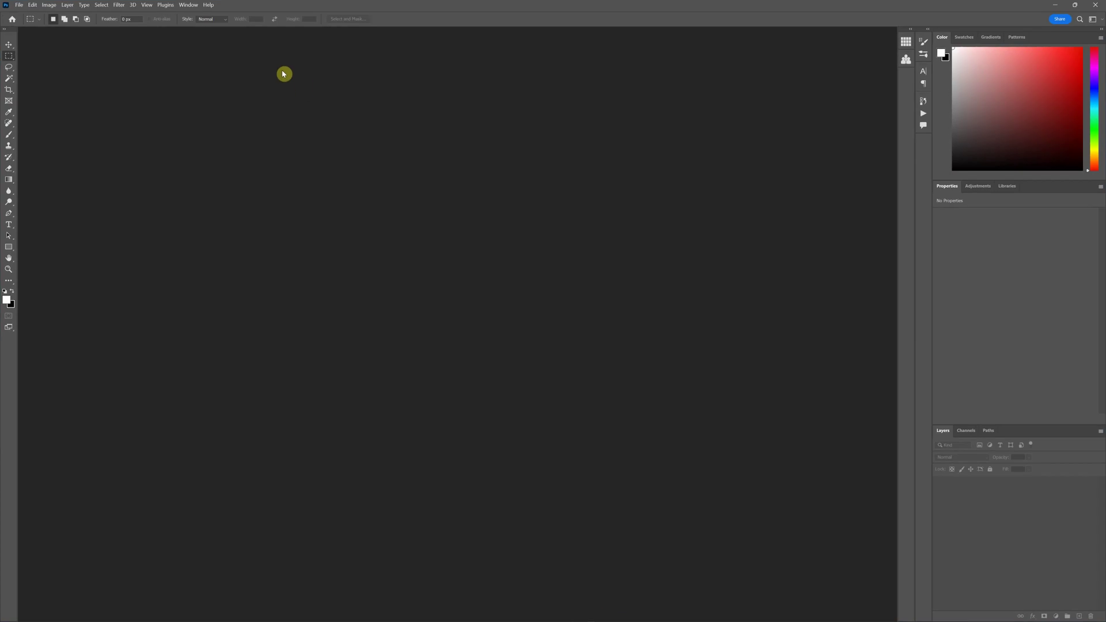
click(174, 5)
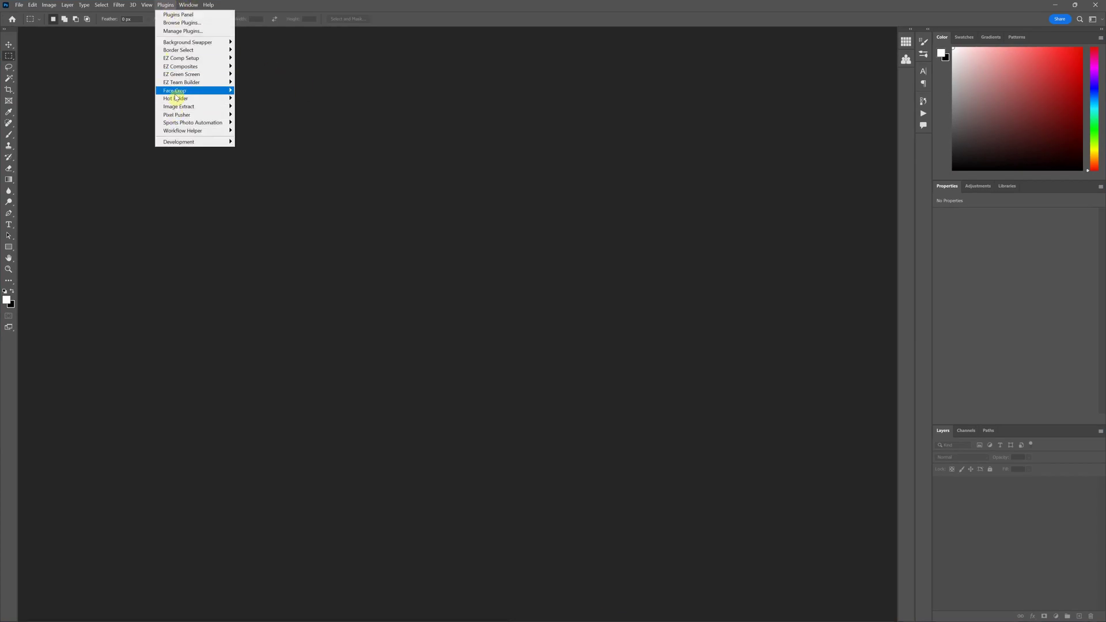
click(185, 31)
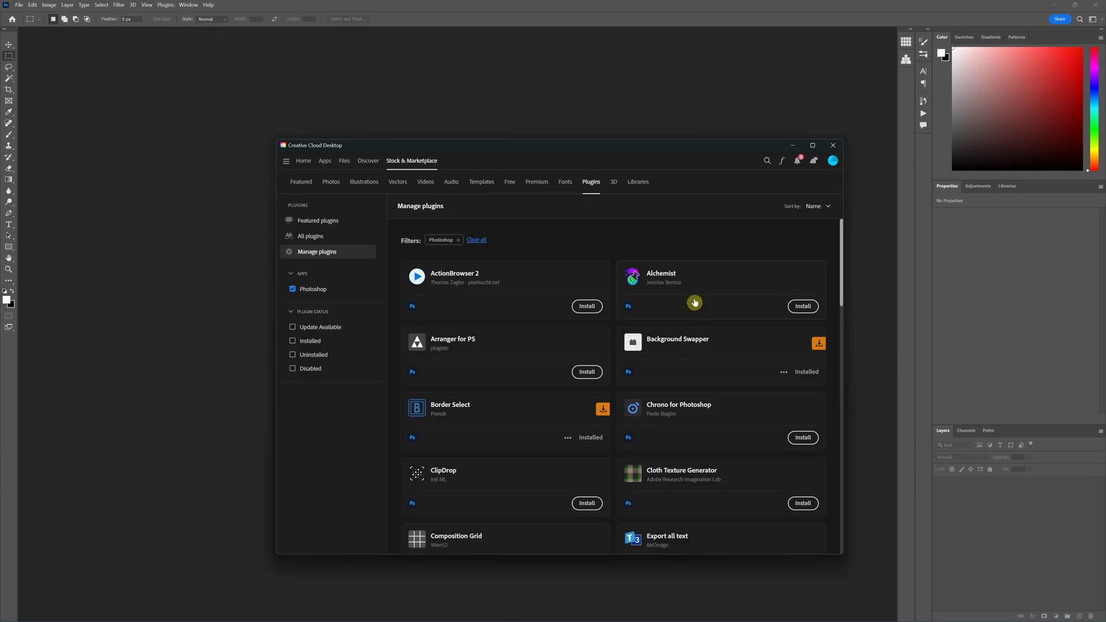
scroll(617, 423, down, 1)
scroll(618, 423, down, 3)
scroll(619, 421, up, 3)
scroll(619, 422, down, 3)
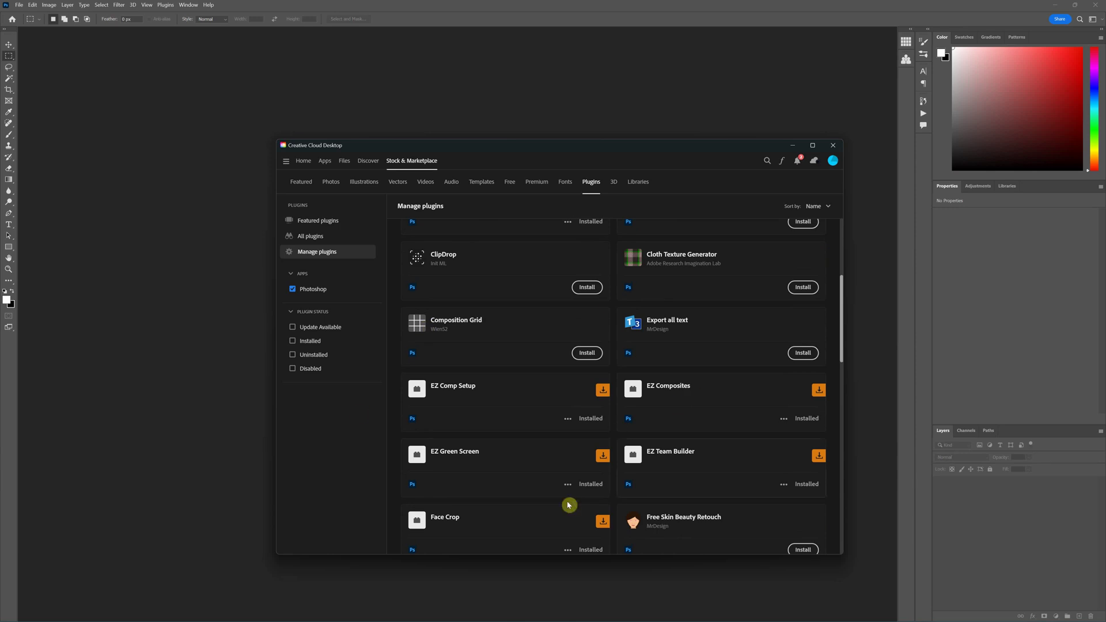
mouse_move(441, 620)
mouse_move(564, 615)
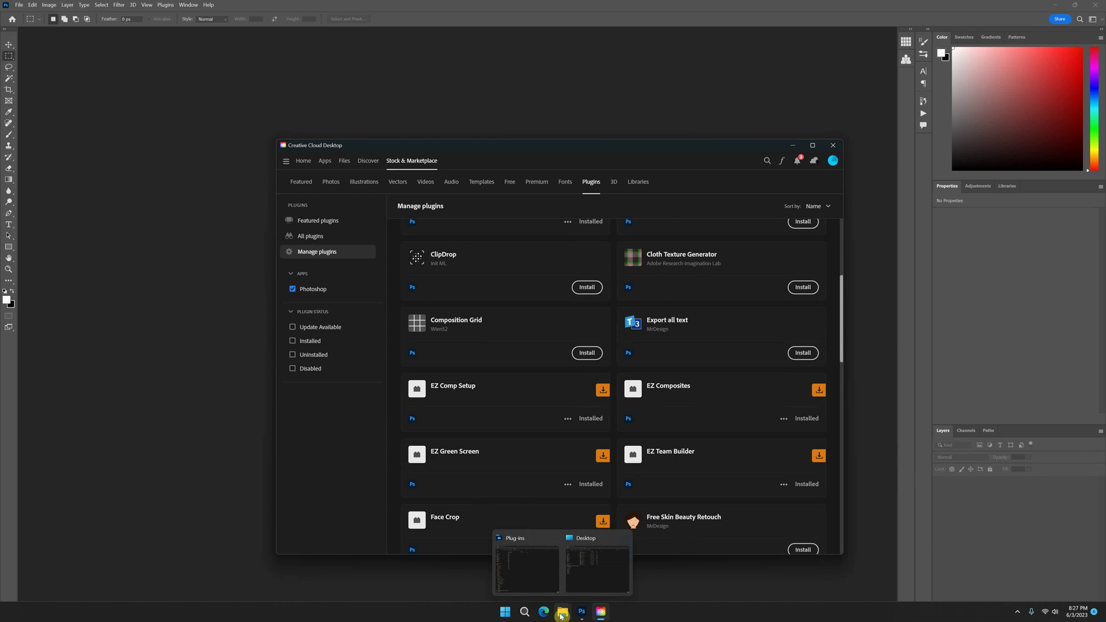
Check Photoshop's Plugins menu, then return to the Photoshop 2023 Plug-ins folder holding only Generator.
click(535, 582)
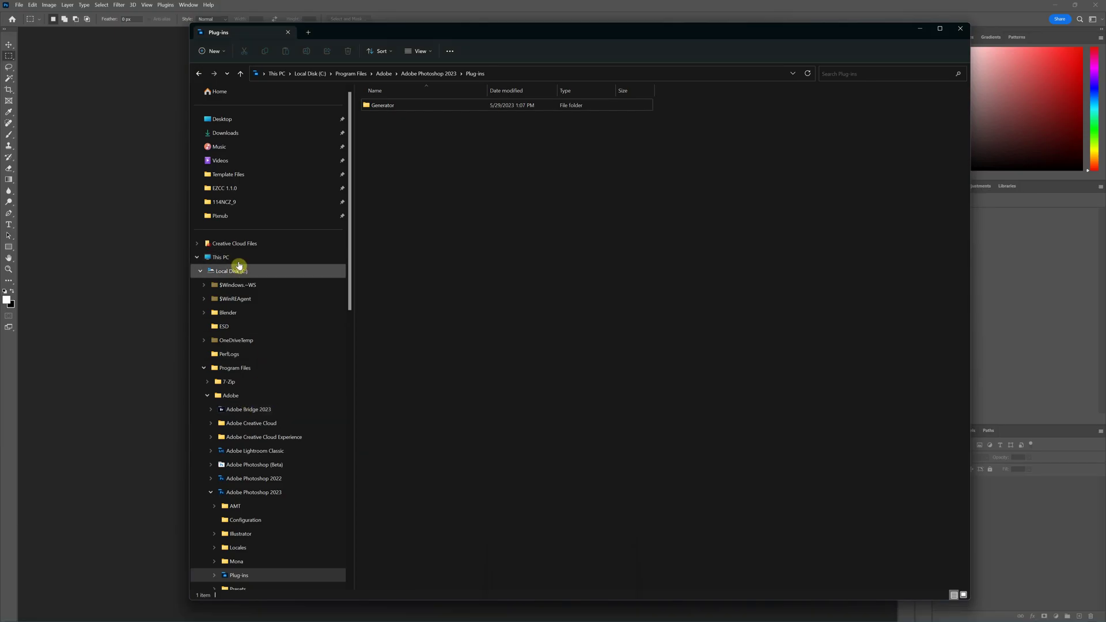
scroll(249, 536, down, 1)
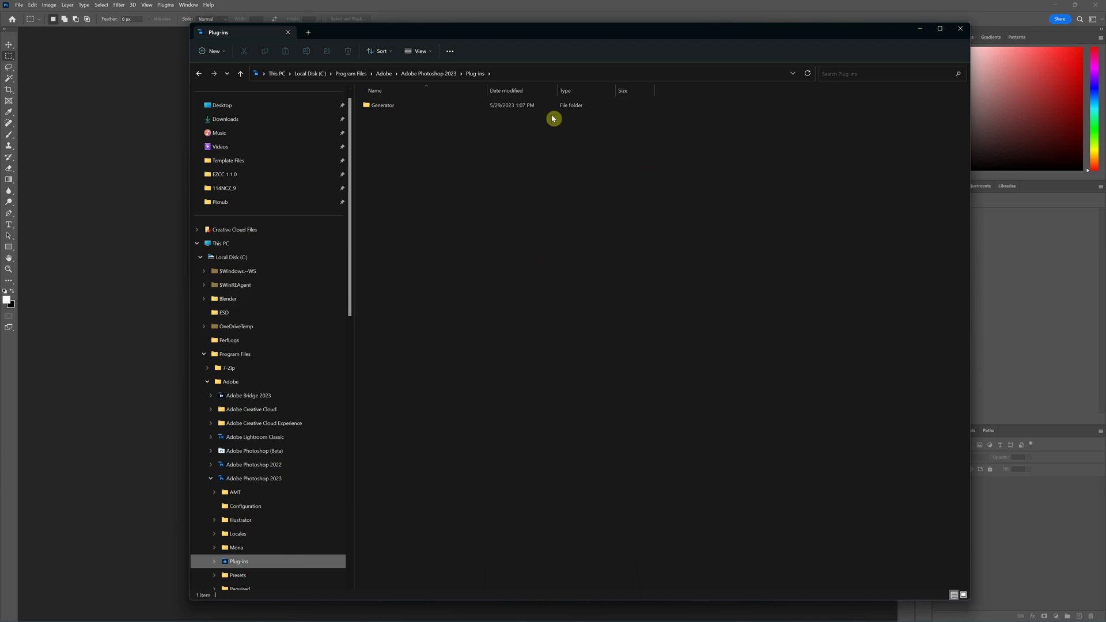
click(132, 204)
click(165, 5)
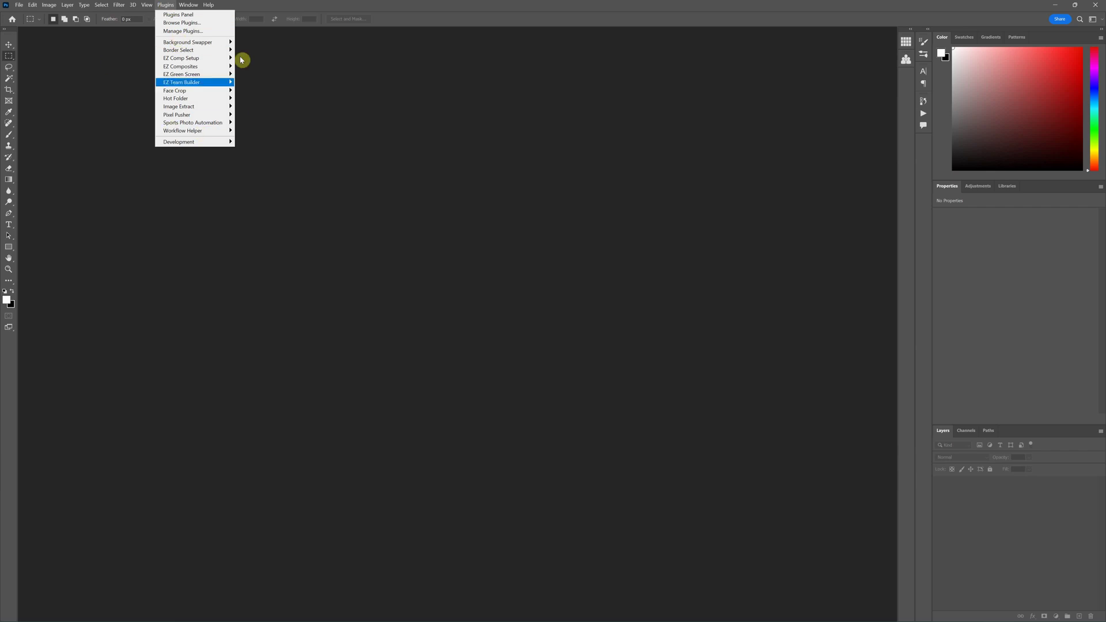
click(478, 267)
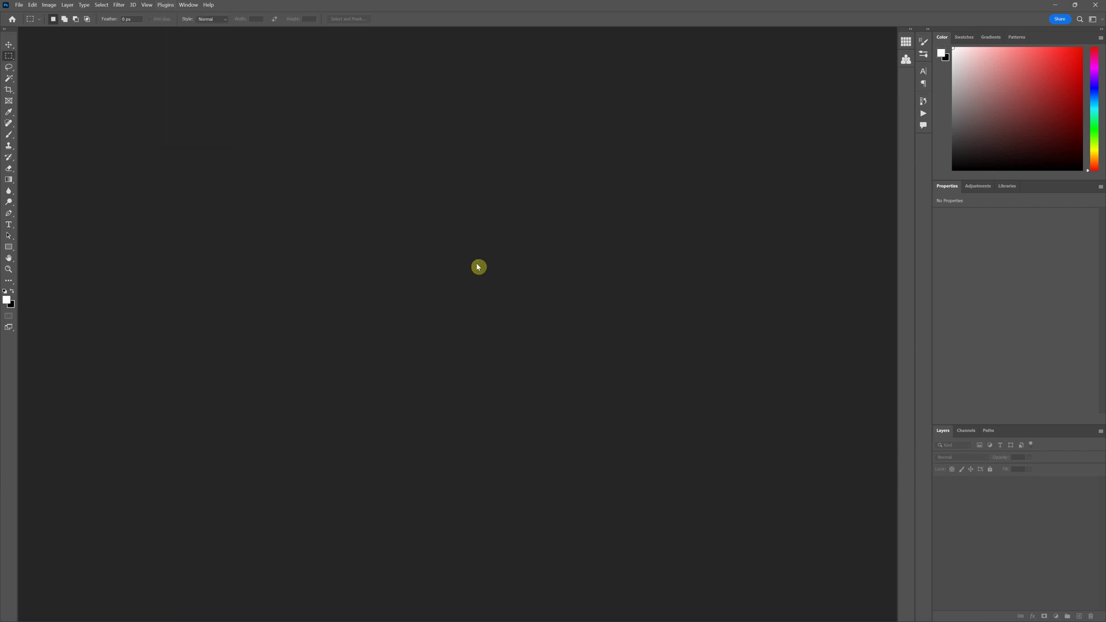
key(alt+Tab)
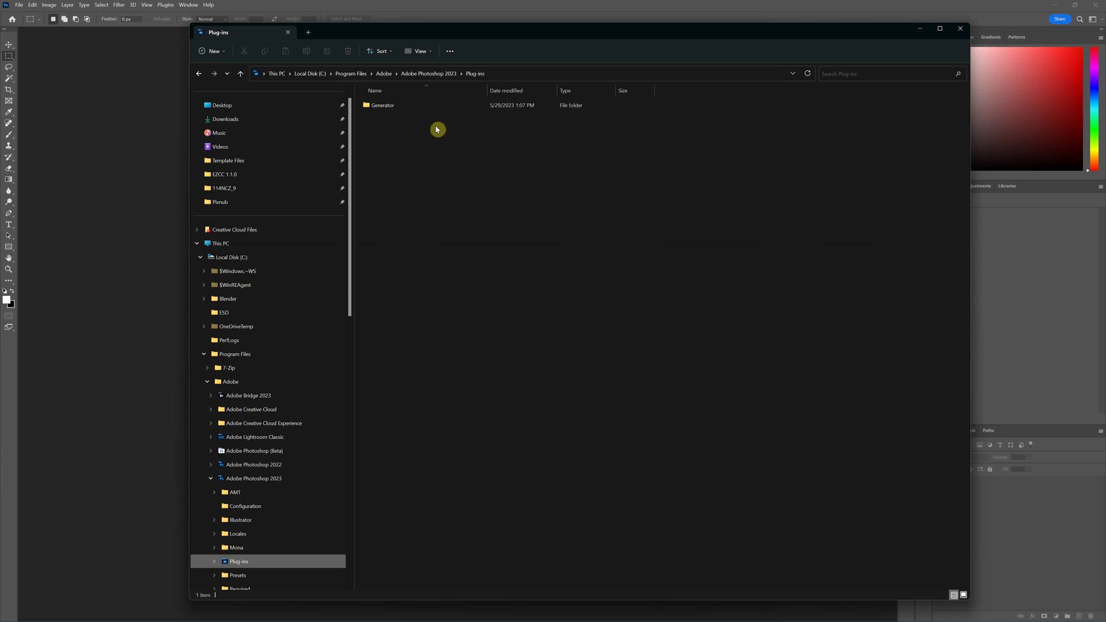
Browse Photoshop's Plugins submenus, from Background Swapper through EZ Team Builder and Workflow Helper.
click(87, 95)
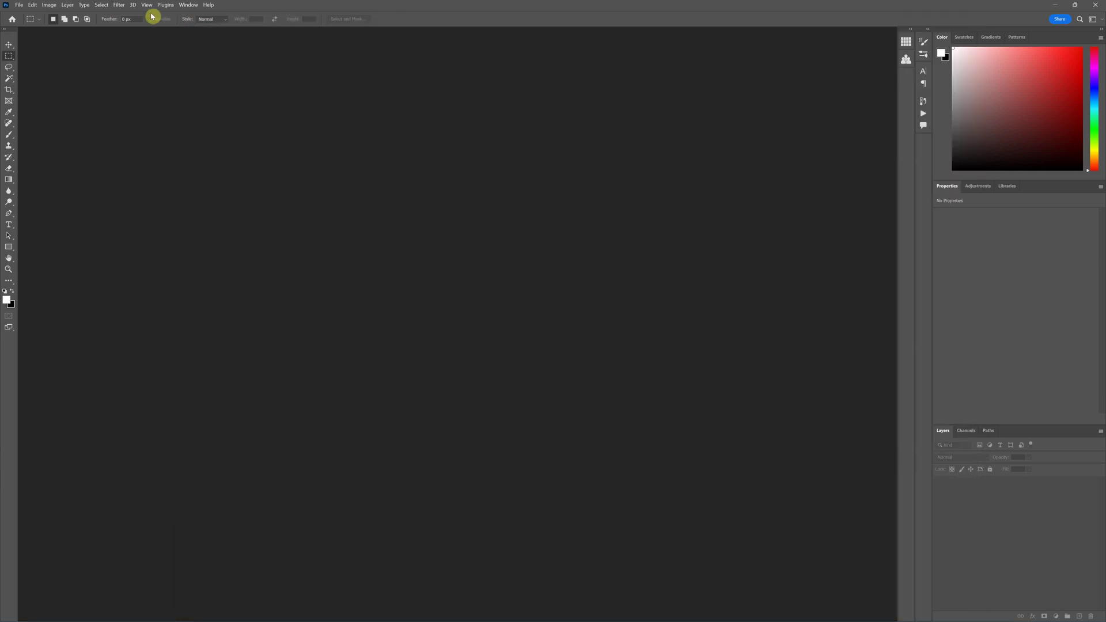
click(166, 5)
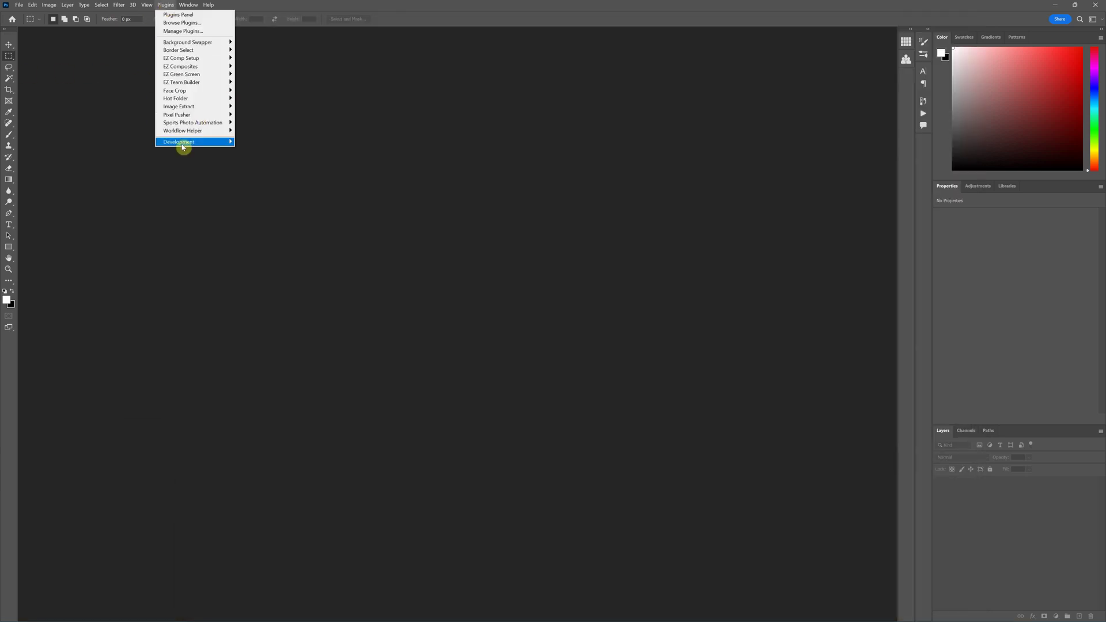
mouse_move(202, 68)
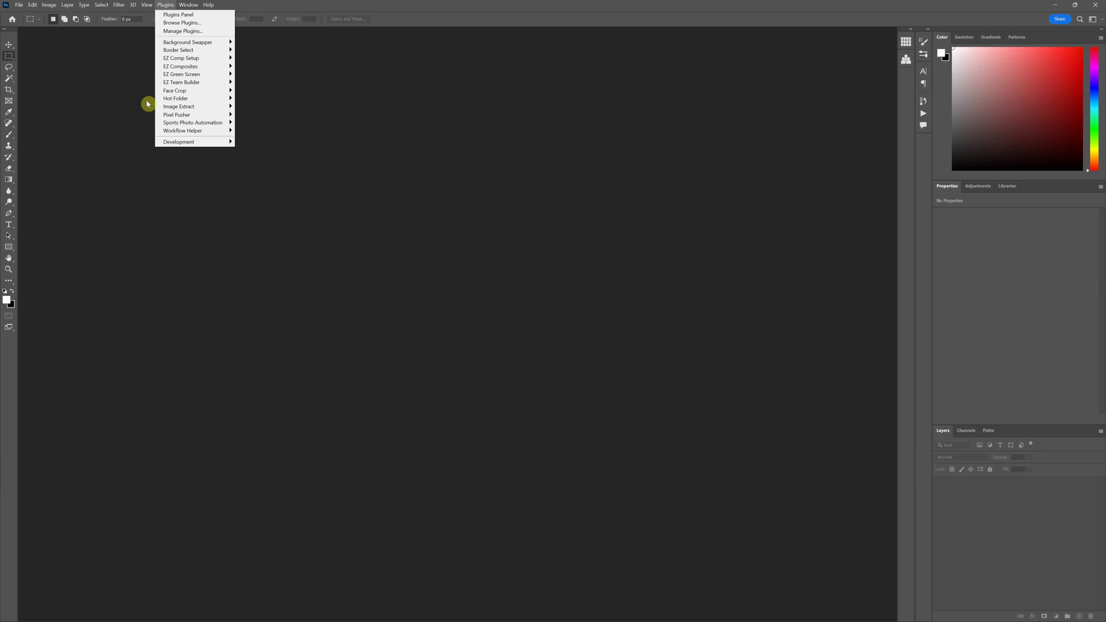
mouse_move(196, 123)
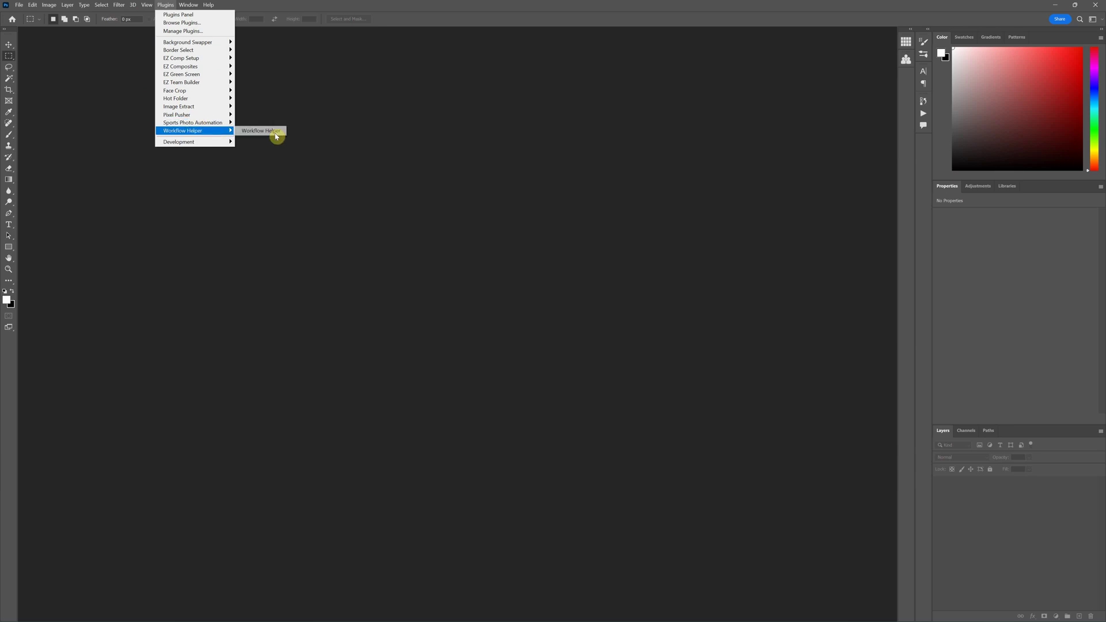
Close the Plug-ins folder window and open Plugins > Manage Plugins to review installed Pixnub plugins.
click(260, 131)
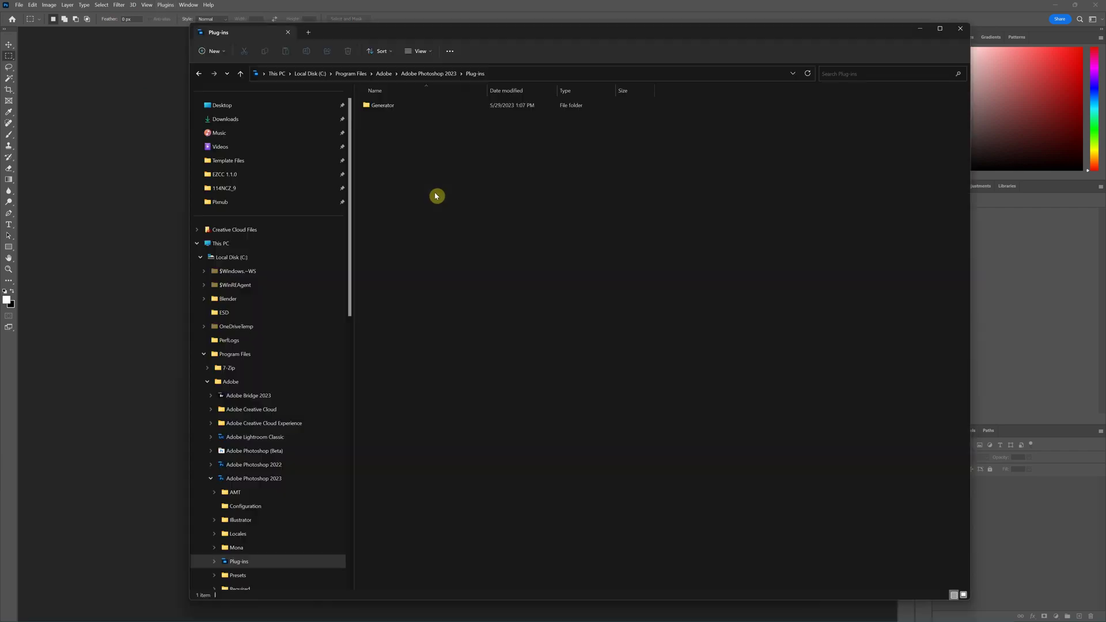
key(alt+F4)
click(166, 7)
click(180, 32)
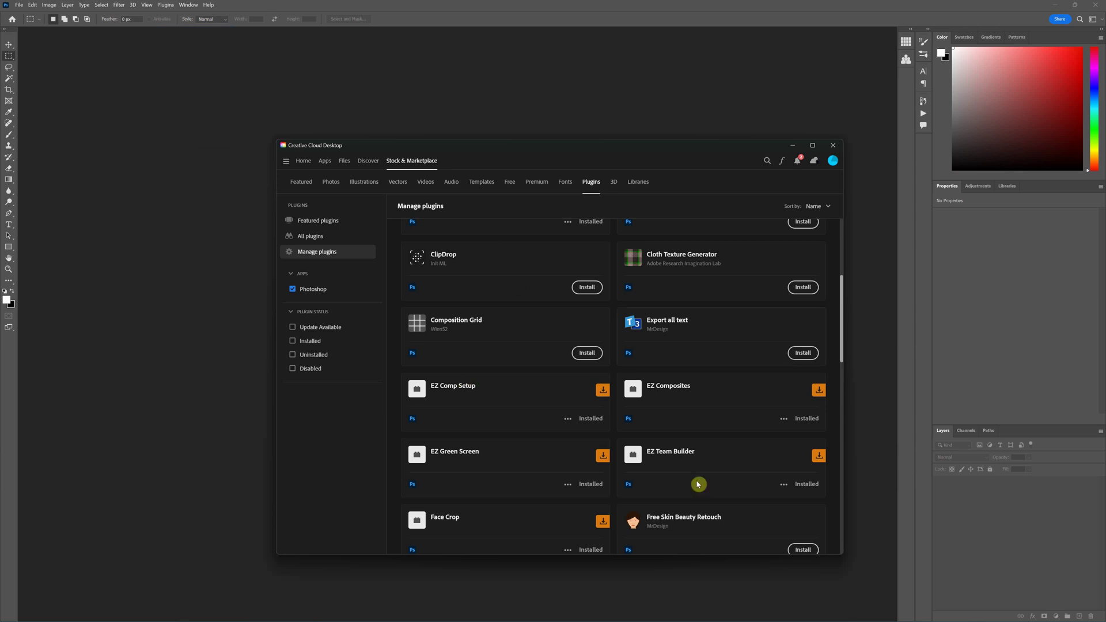
scroll(668, 415, down, 2)
scroll(667, 414, down, 1)
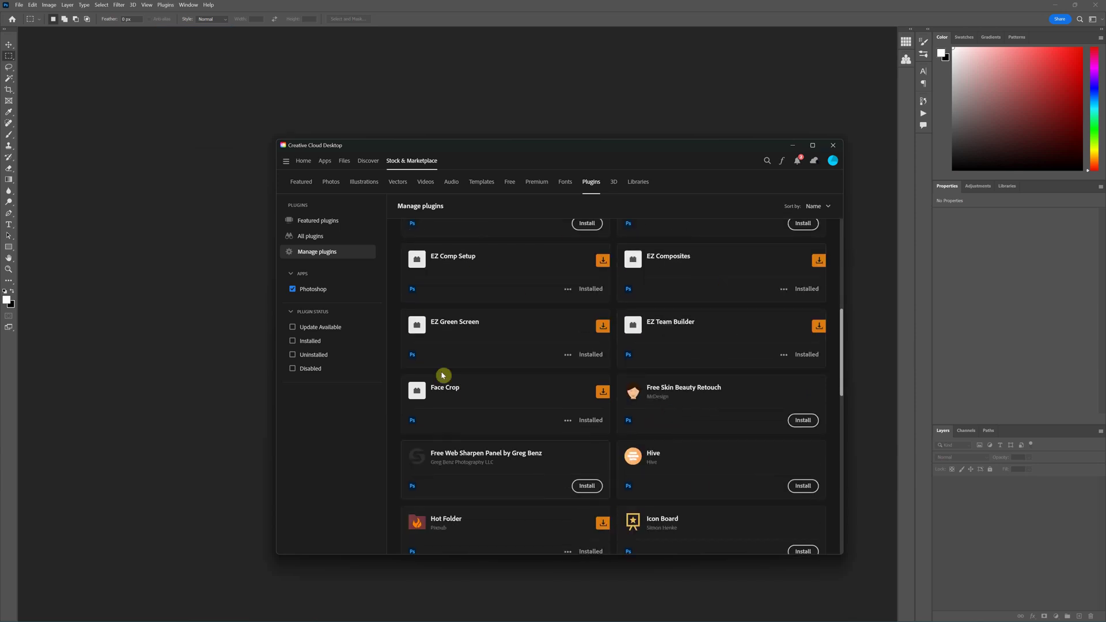
key(alt+F4)
scroll(600, 421, up, 5)
scroll(600, 424, up, 2)
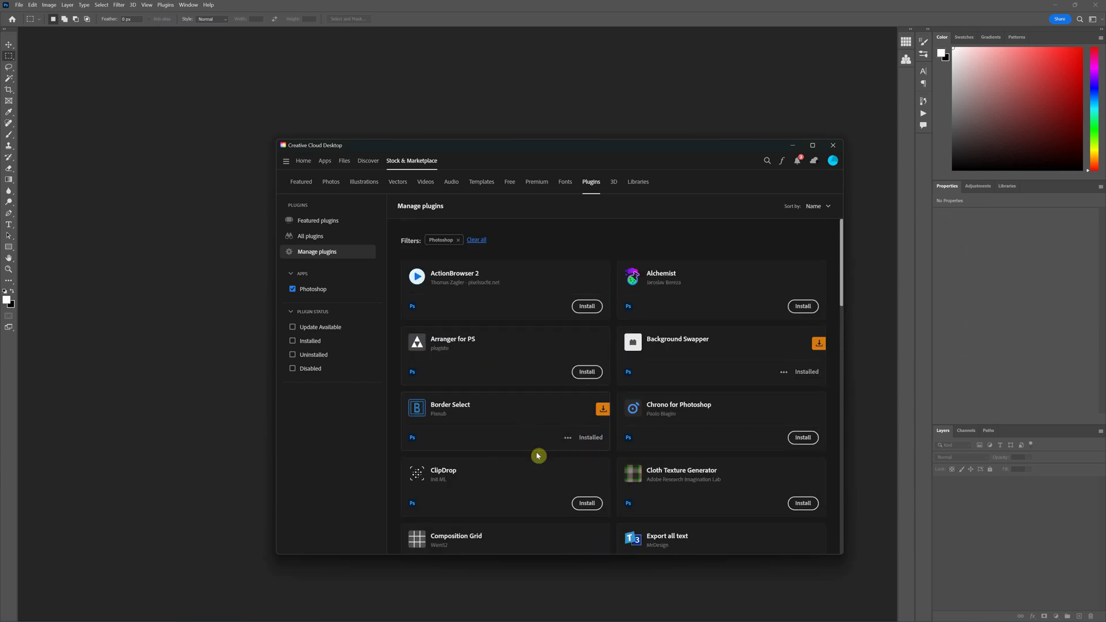
scroll(524, 427, down, 2)
scroll(530, 424, up, 2)
Filter to Installed plugins and uninstall Background Swapper and EZ Comp Setup.
click(293, 342)
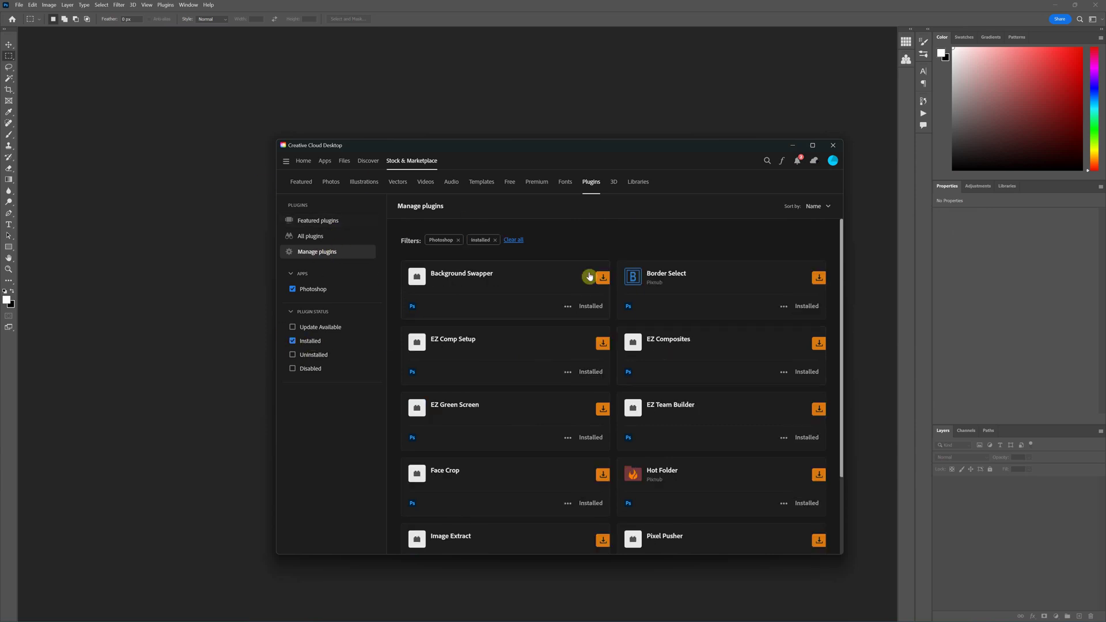
scroll(621, 309, down, 2)
scroll(621, 311, up, 2)
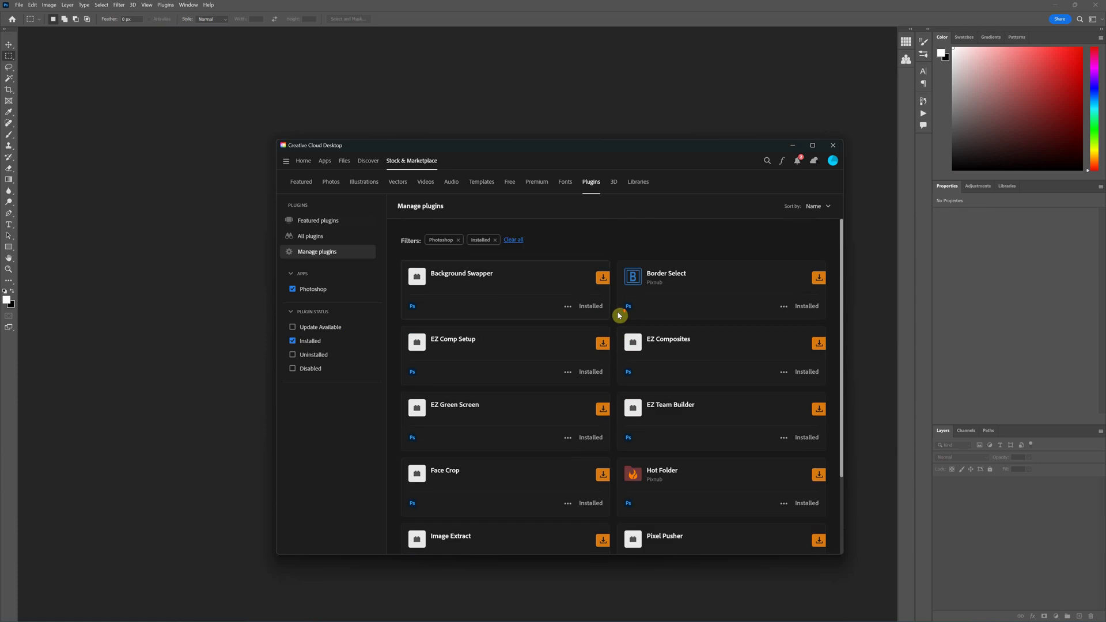
click(568, 310)
click(530, 339)
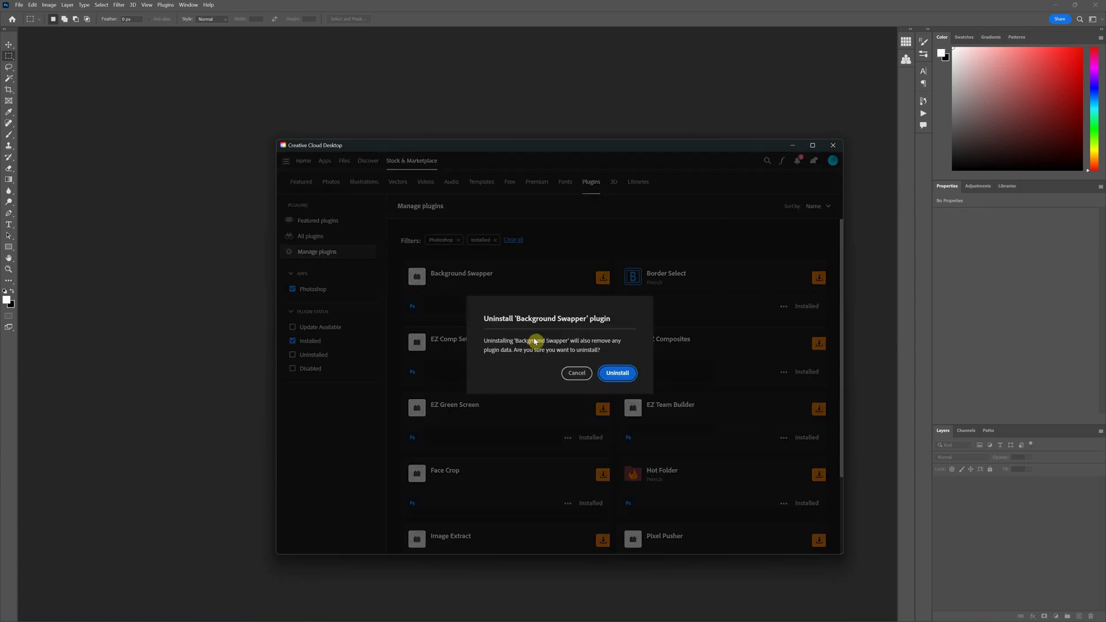
click(617, 374)
click(784, 308)
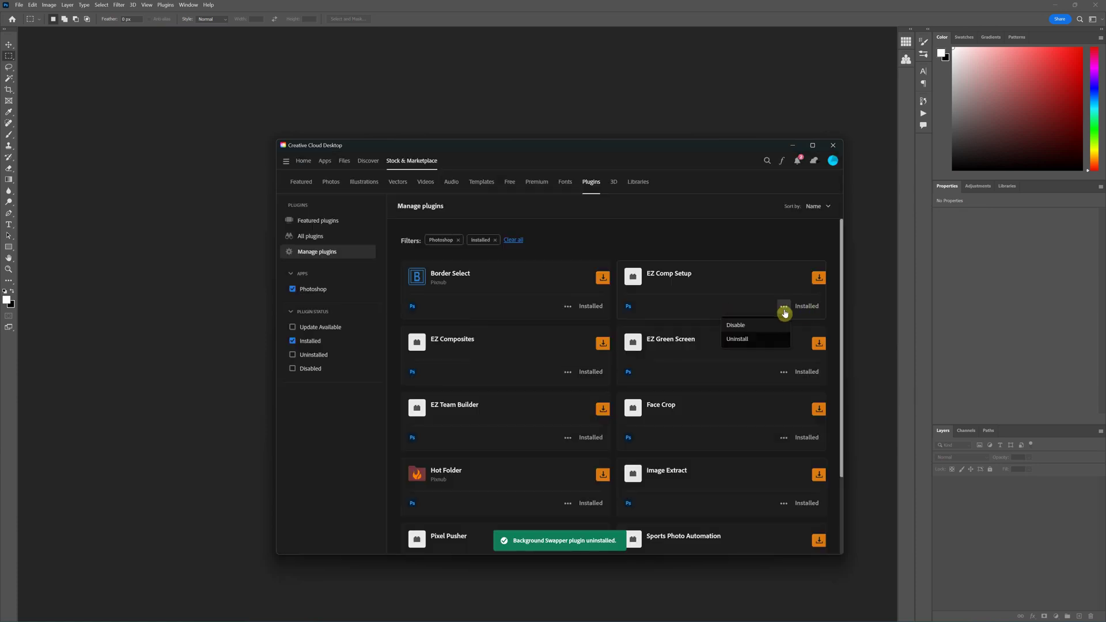
click(747, 341)
click(617, 373)
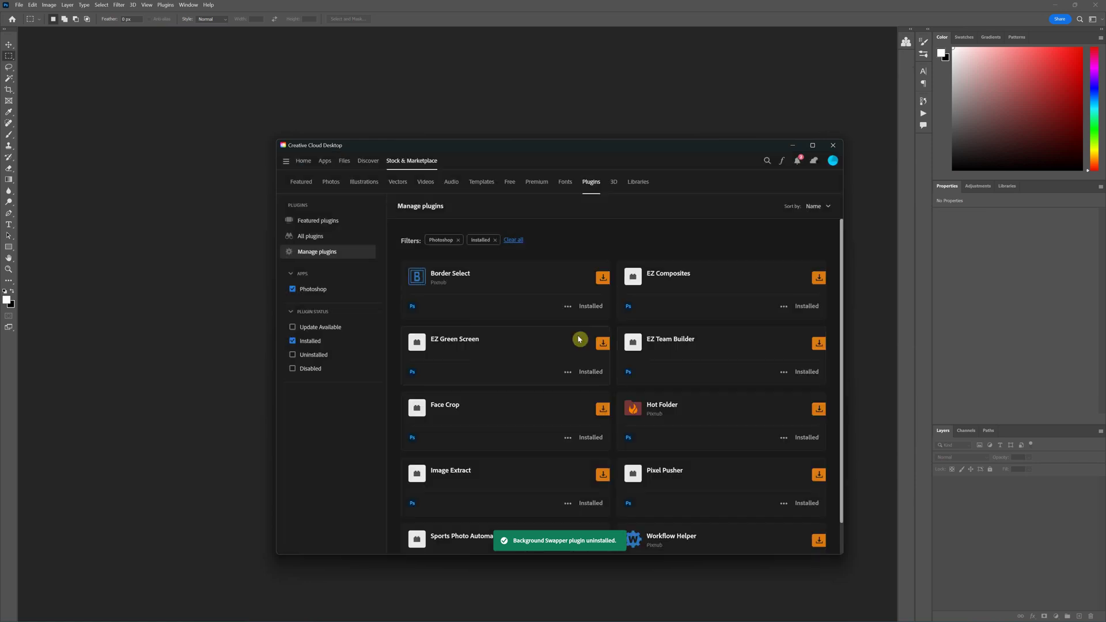
Uninstall Border Select, EZ Team Builder and EZ Composites.
click(567, 307)
click(542, 340)
click(617, 373)
click(567, 372)
click(557, 406)
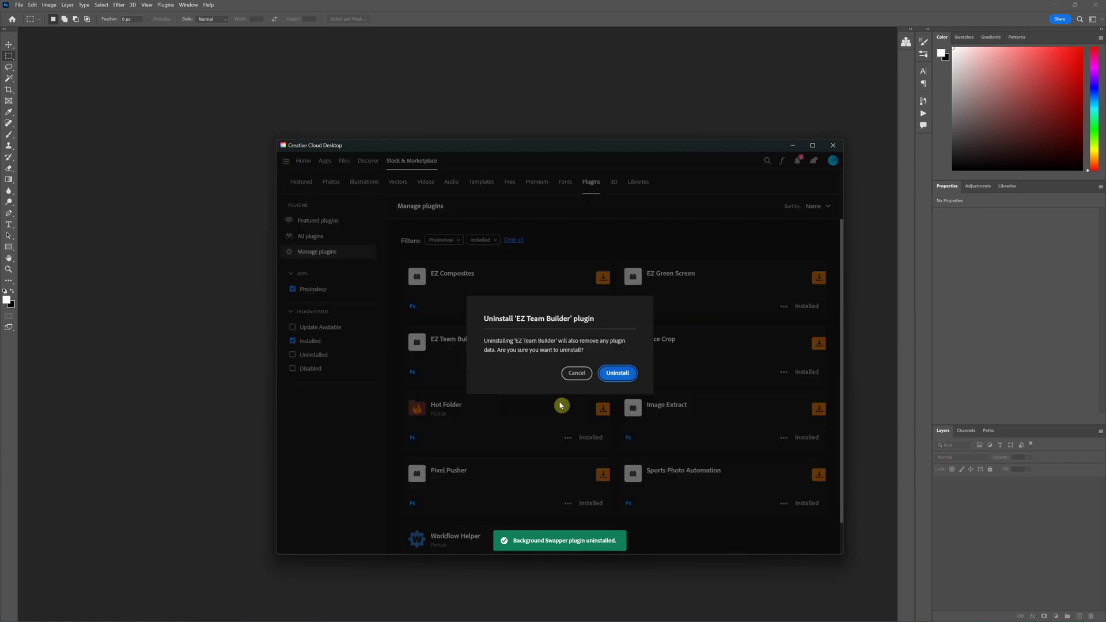
click(617, 374)
click(569, 306)
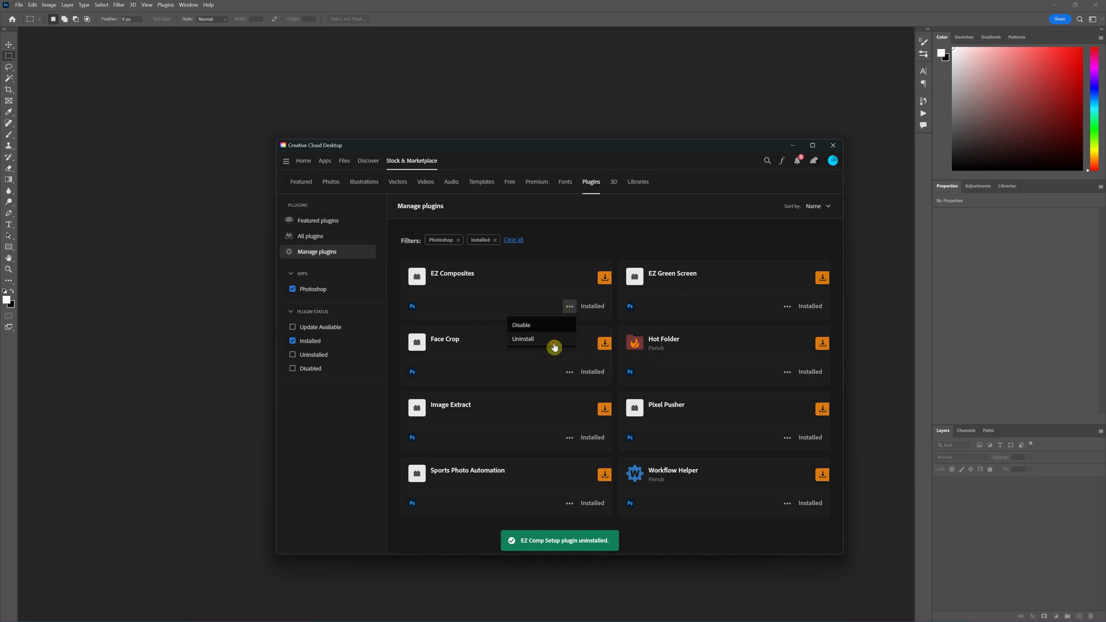
click(553, 339)
click(616, 374)
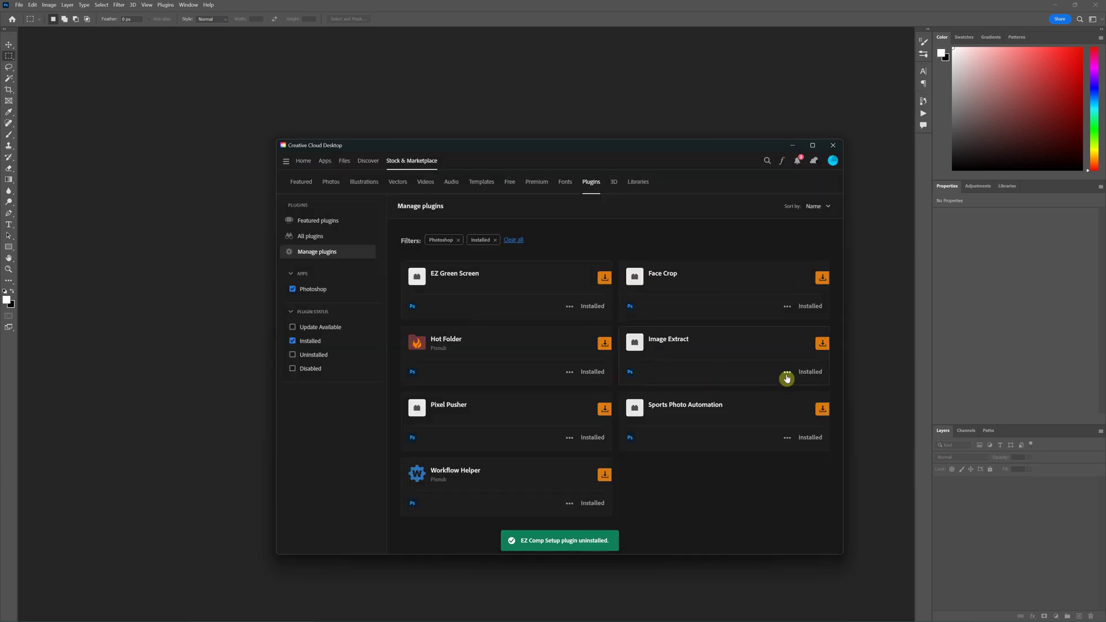
Uninstall Image Extract, Face Crop and Sports Photo Automation.
click(789, 376)
click(749, 406)
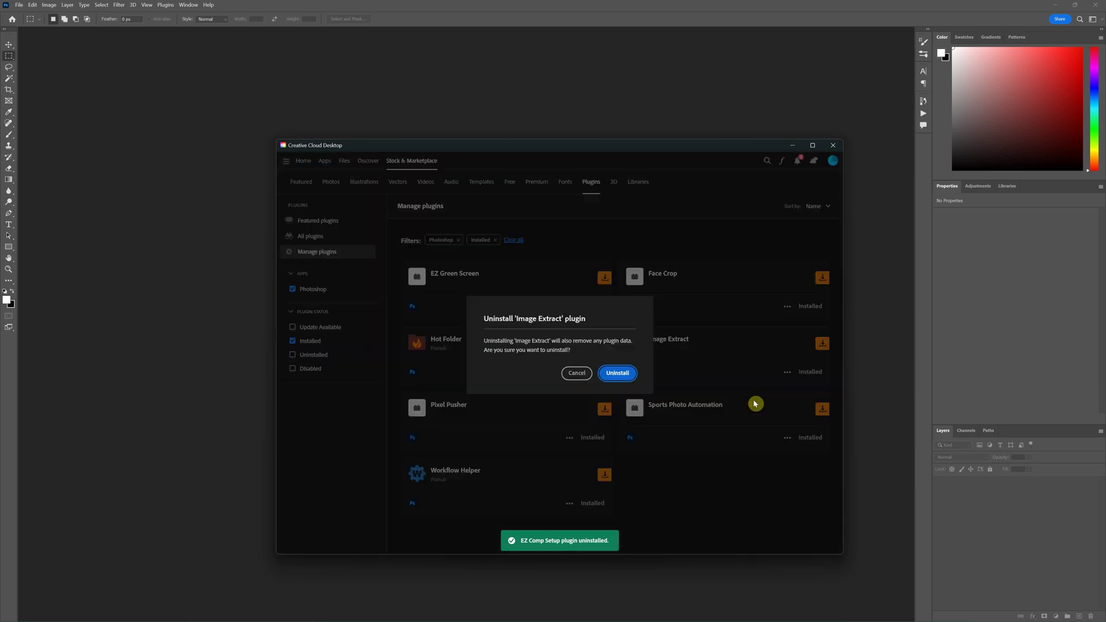
click(615, 374)
click(786, 307)
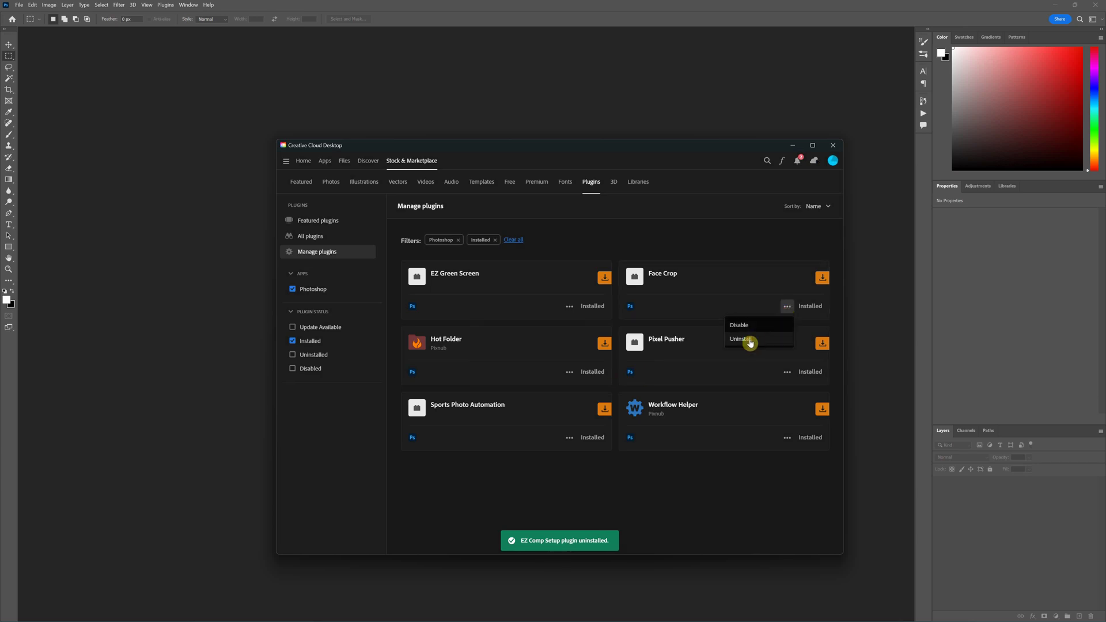
click(749, 340)
click(616, 375)
click(787, 371)
click(746, 406)
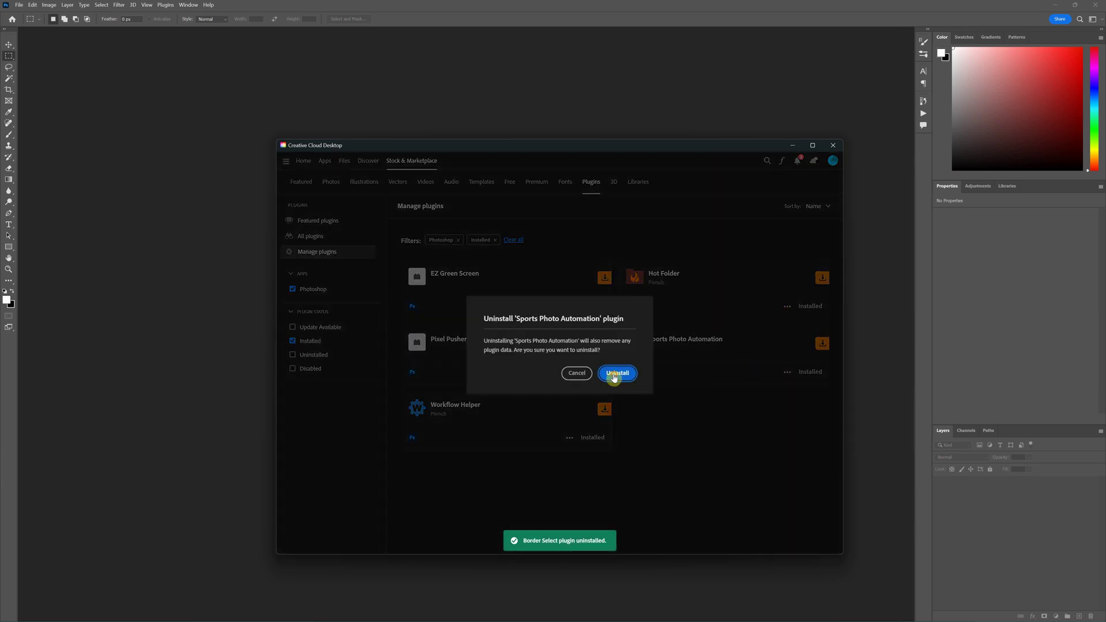
click(615, 375)
Uninstall Hot Folder, Pixel Pusher, EZ Green Screen and Workflow Helper.
click(787, 307)
click(756, 344)
click(633, 372)
click(788, 307)
click(757, 339)
click(623, 375)
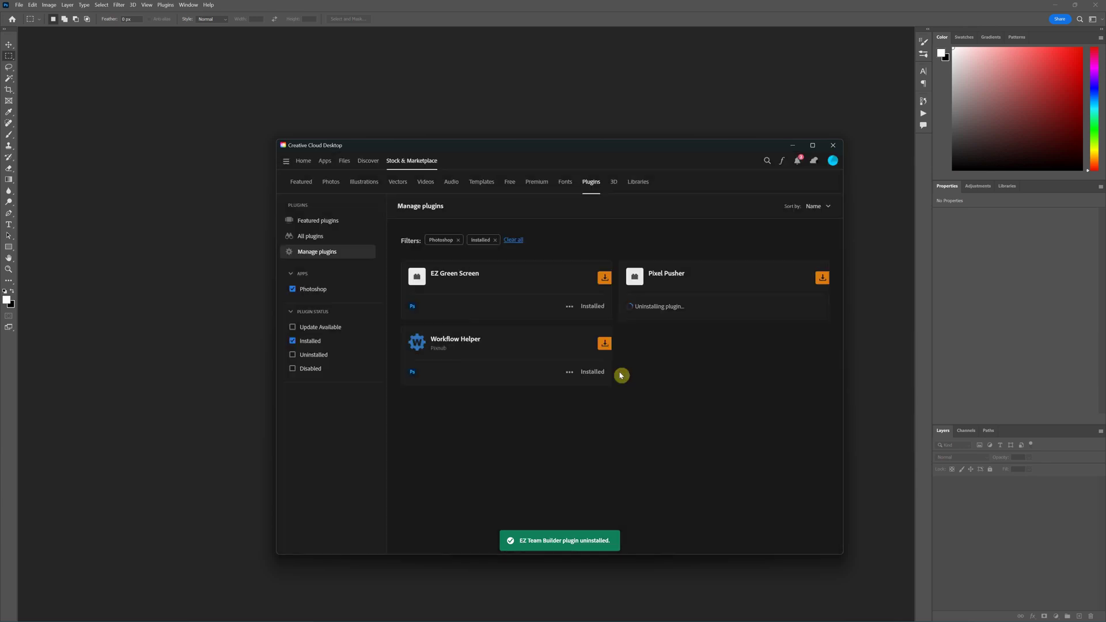
click(569, 306)
click(550, 340)
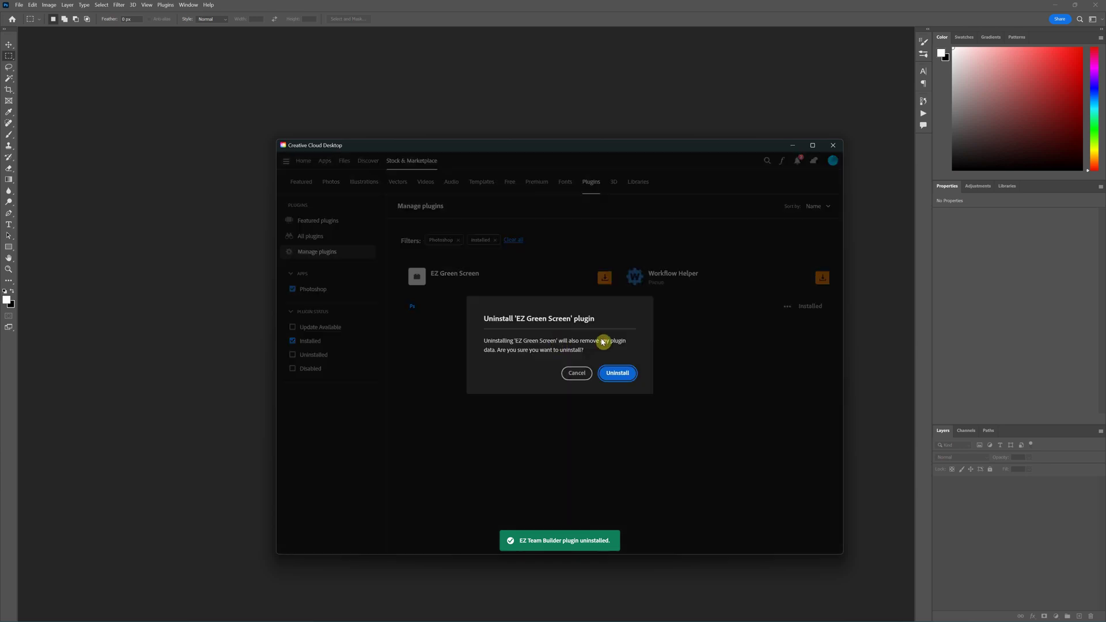
click(618, 373)
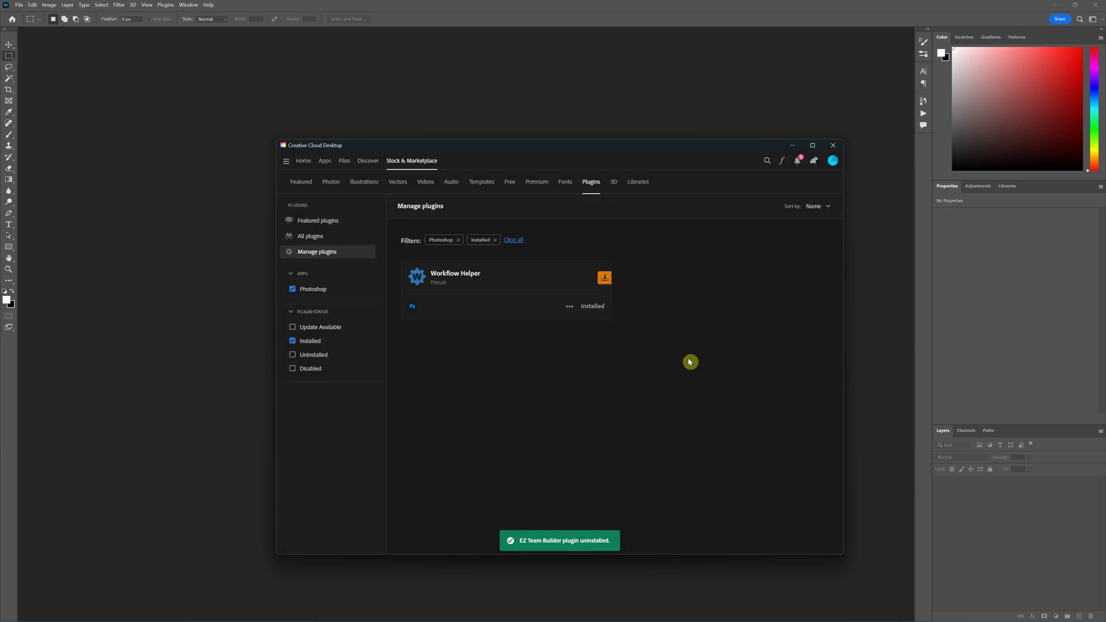
click(570, 310)
click(556, 341)
click(616, 374)
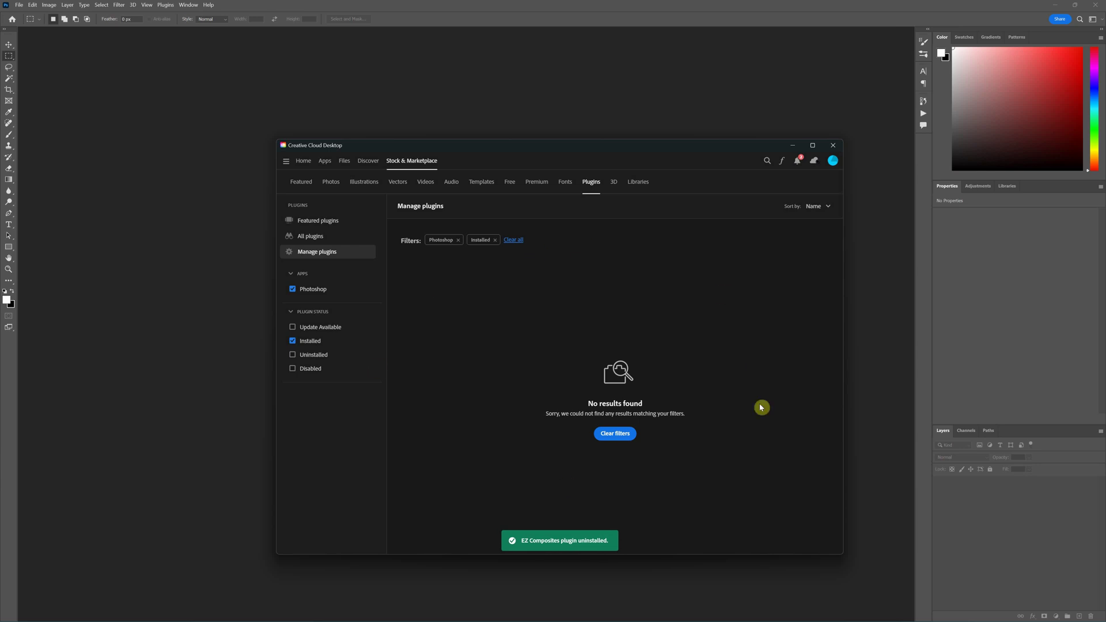
Close Creative Cloud, minimize Photoshop, and rearrange the Plug-ins window and pixnub zip on the desktop.
click(834, 149)
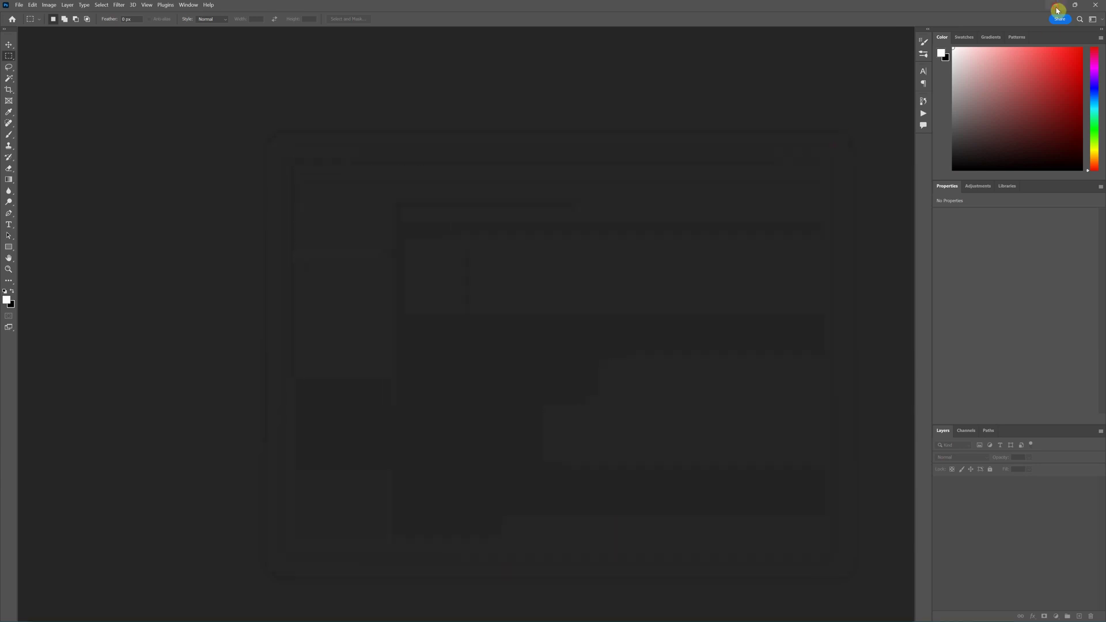
click(1055, 5)
drag(889, 33, 832, 383)
drag(564, 273, 688, 189)
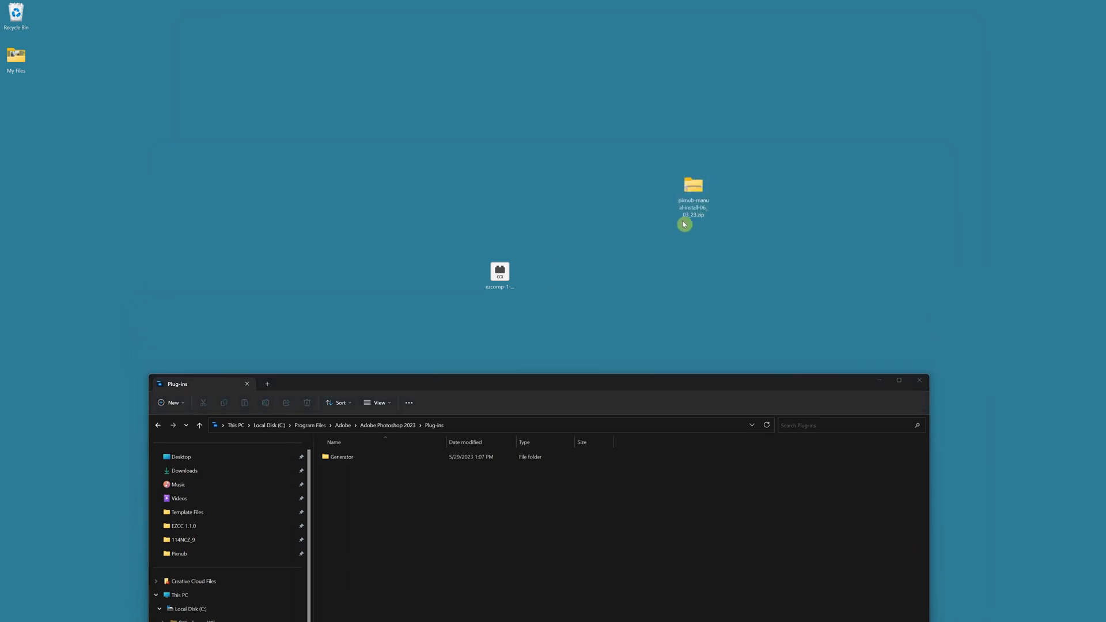
Extract the pixnub zip to the Desktop, creating the pixnub-manual-install-06_03_23 folder.
right_click(698, 191)
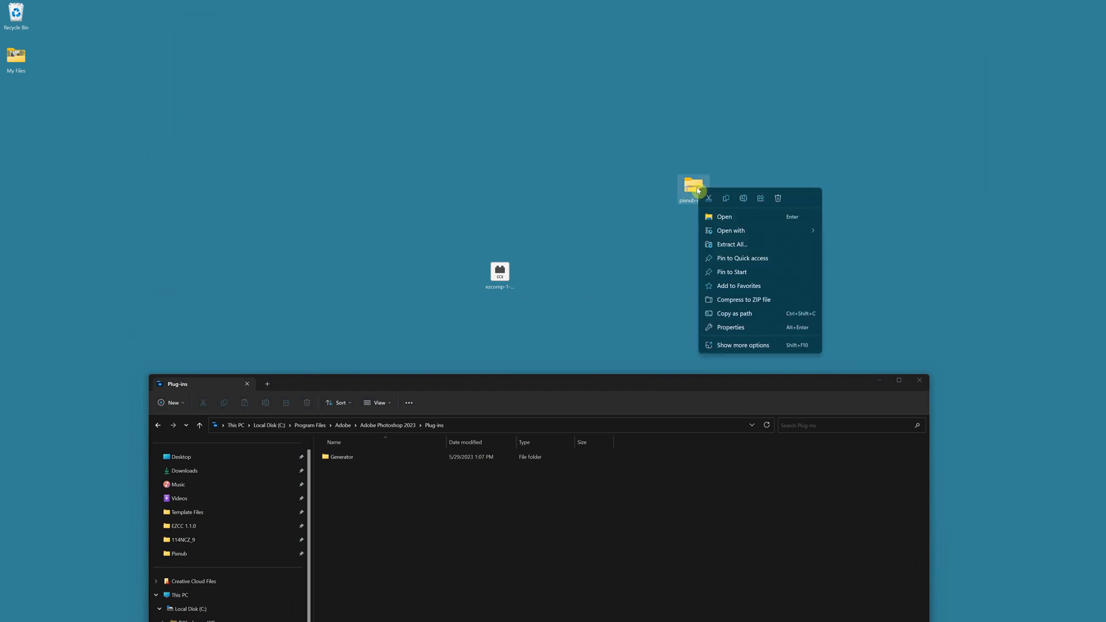
click(738, 249)
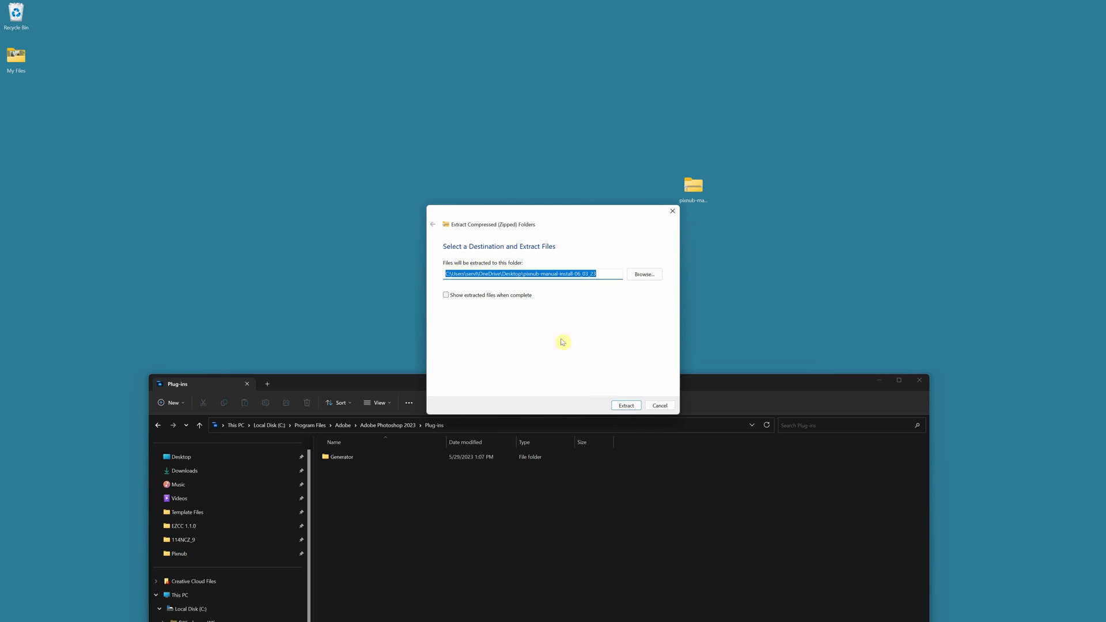
click(625, 404)
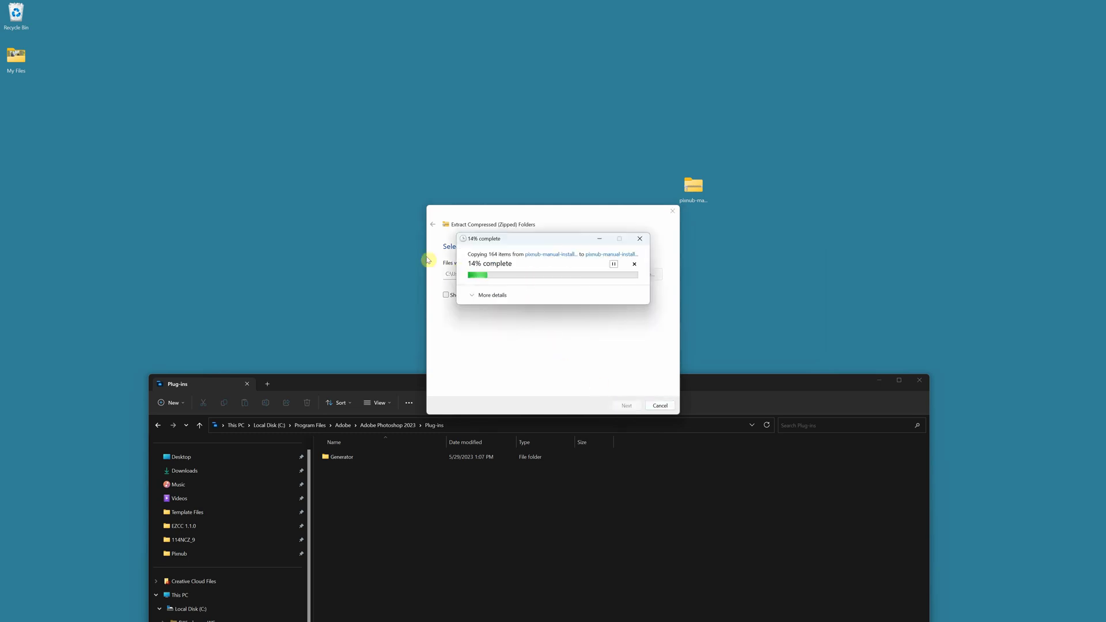
drag(36, 98, 824, 240)
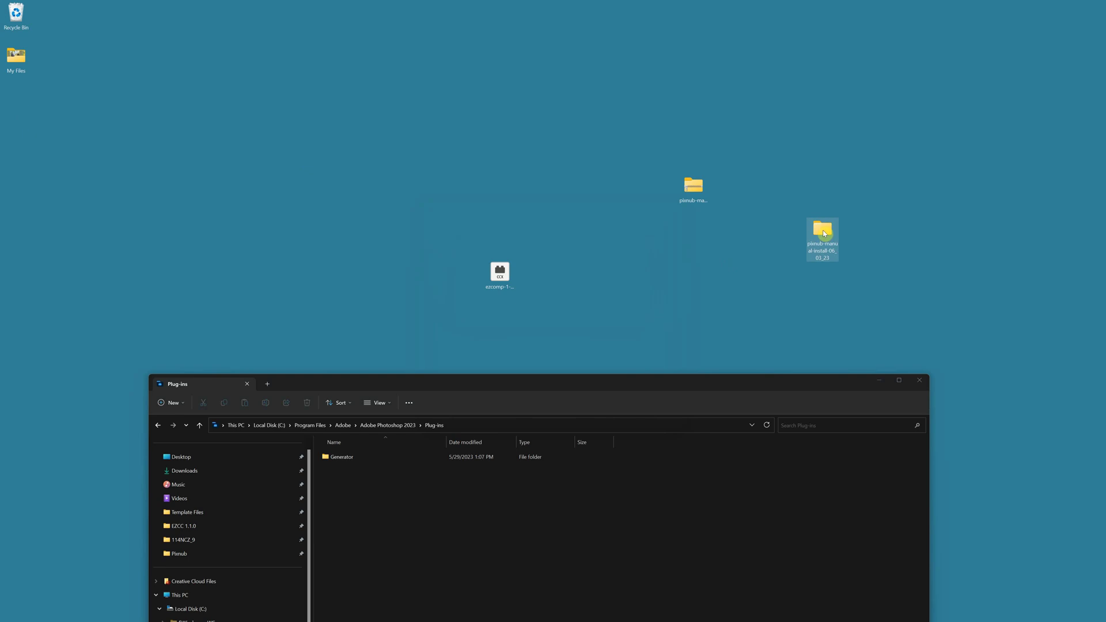
Open pixnub-manual-install-06_03_23, browse Pixnub and face-crop-4-1-0, then return to the top folder.
double_click(824, 232)
drag(873, 587, 821, 266)
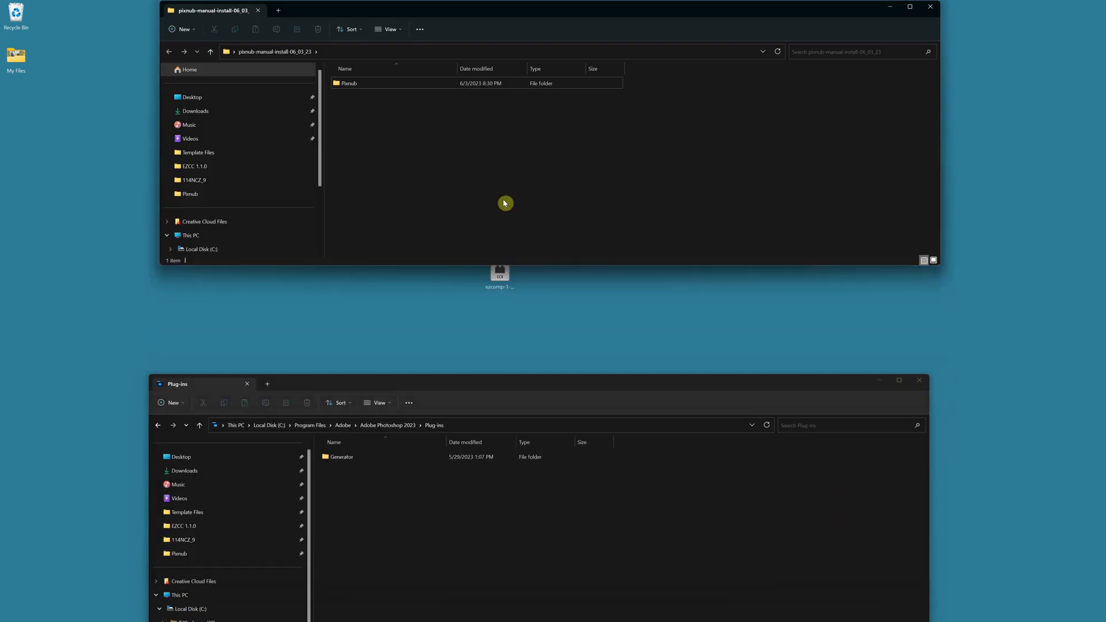
double_click(346, 83)
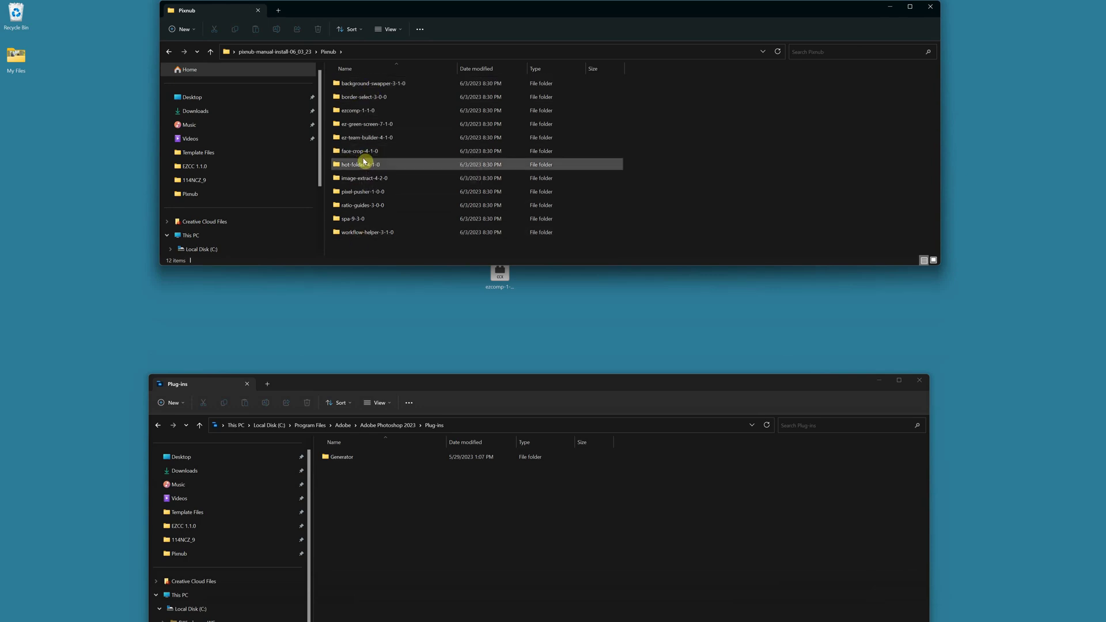
double_click(362, 152)
click(327, 52)
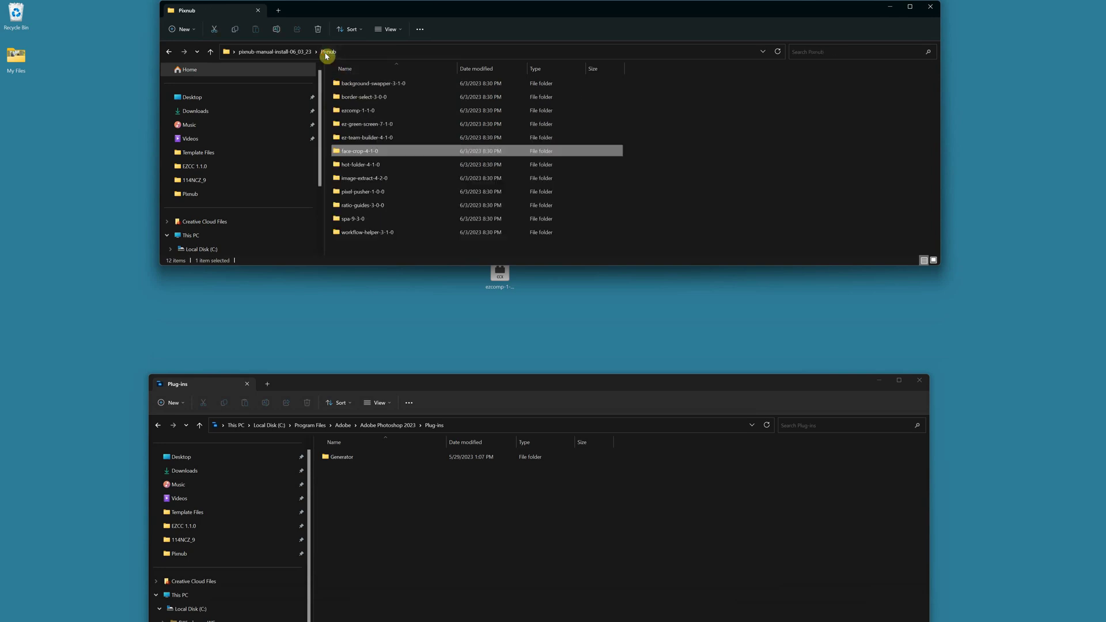
click(289, 53)
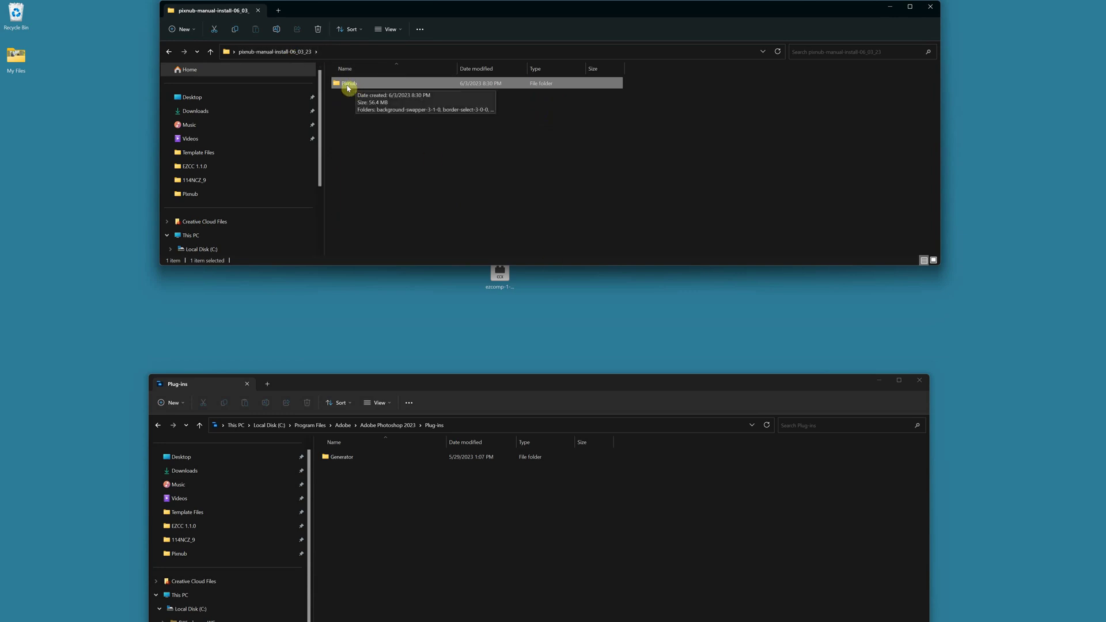
Move the Pixnub folder into the Photoshop 2023 Plug-ins folder, granting administrator permission.
drag(348, 88, 379, 518)
click(528, 290)
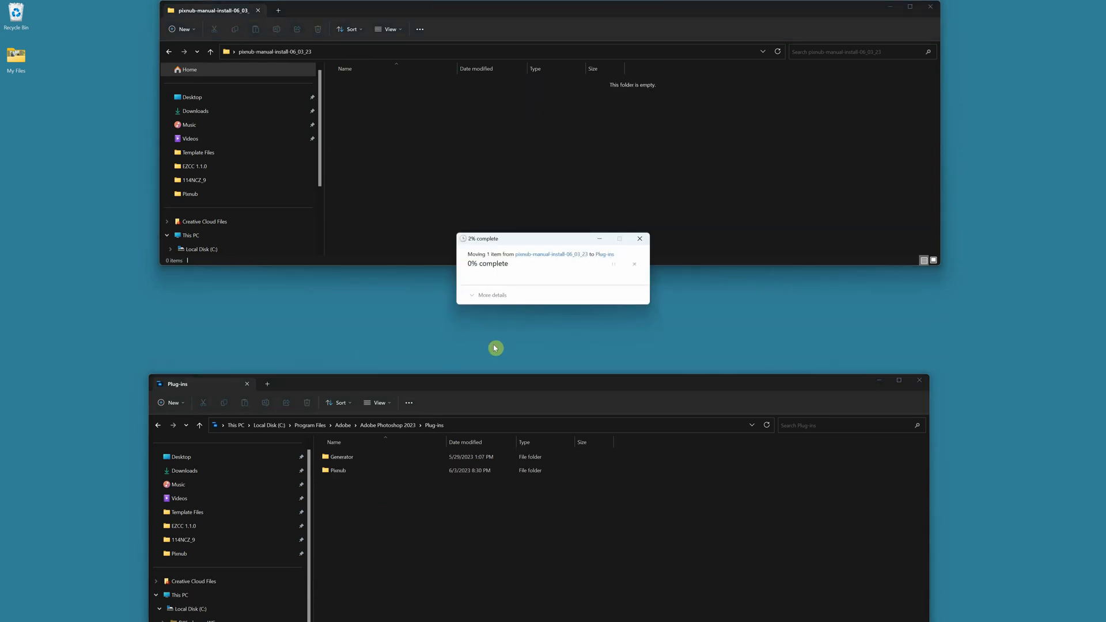
drag(471, 382, 515, 142)
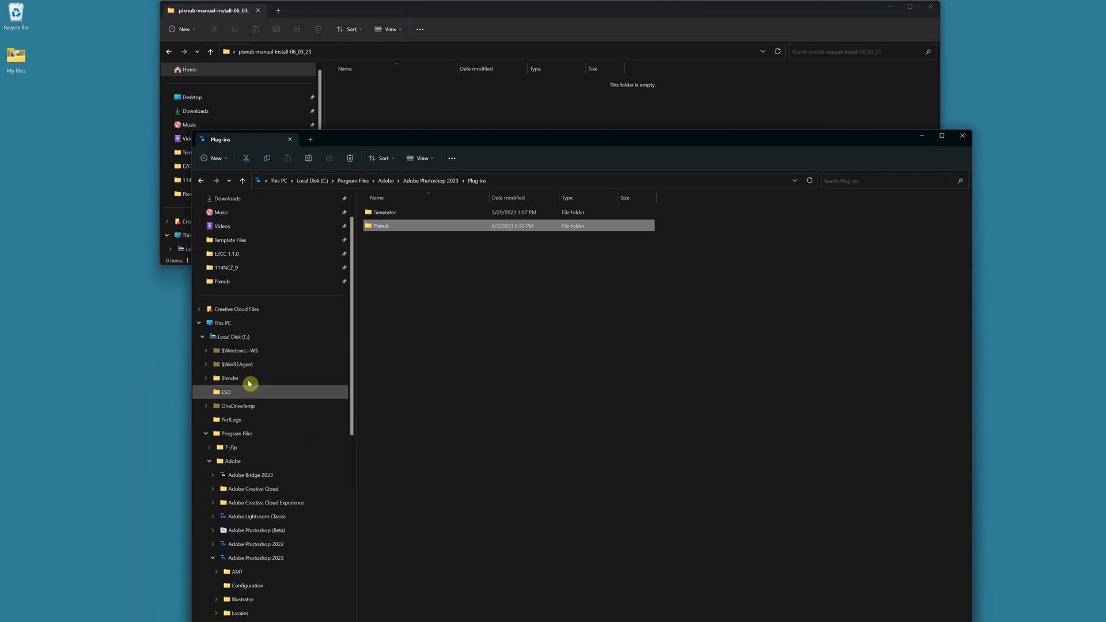
Browse the folder tree past Adobe Photoshop 2022 to the Photoshop 2023 Plug-ins folder.
click(233, 462)
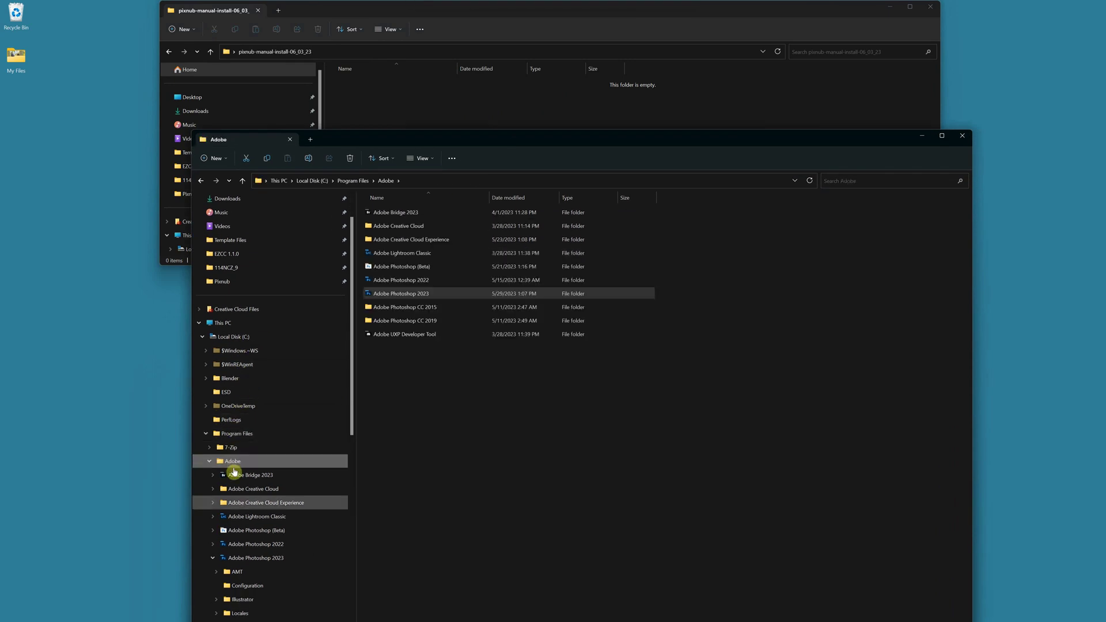
click(256, 559)
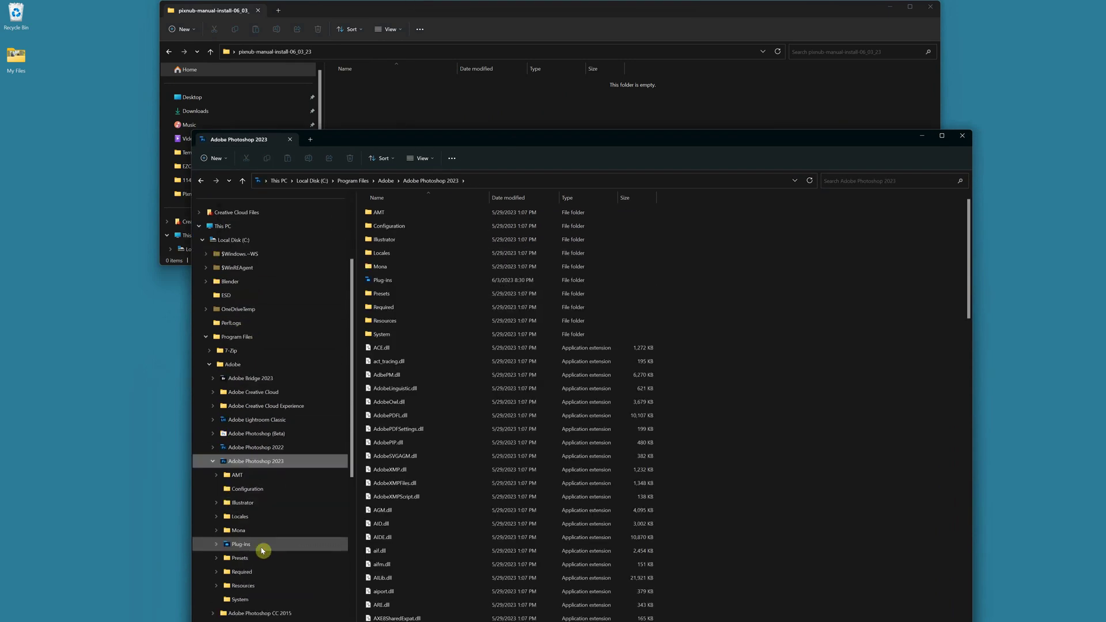
click(214, 395)
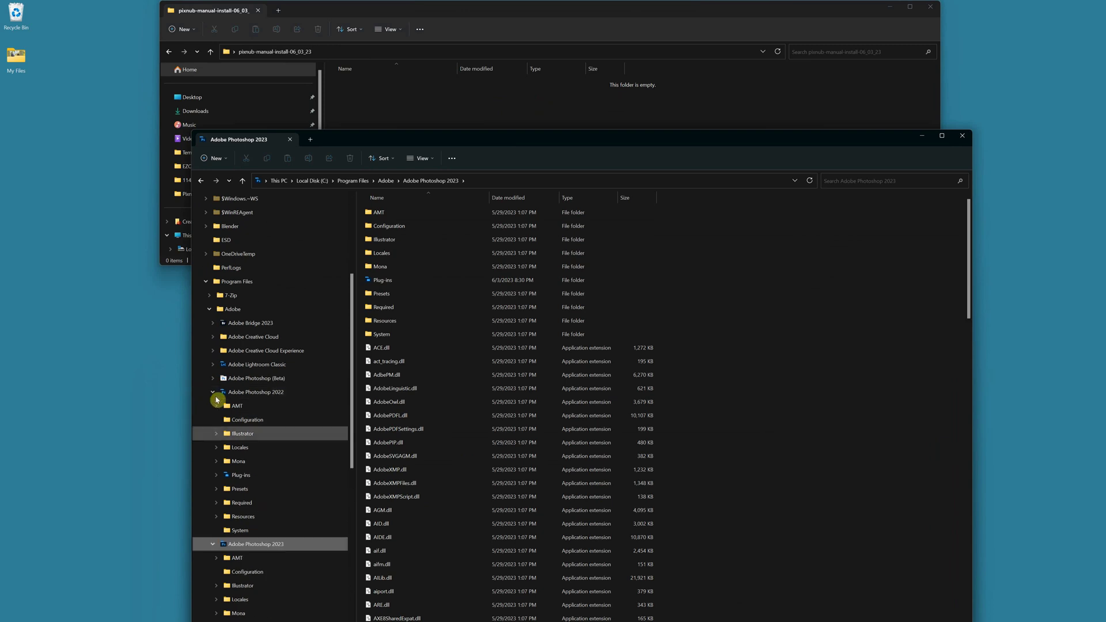
click(238, 478)
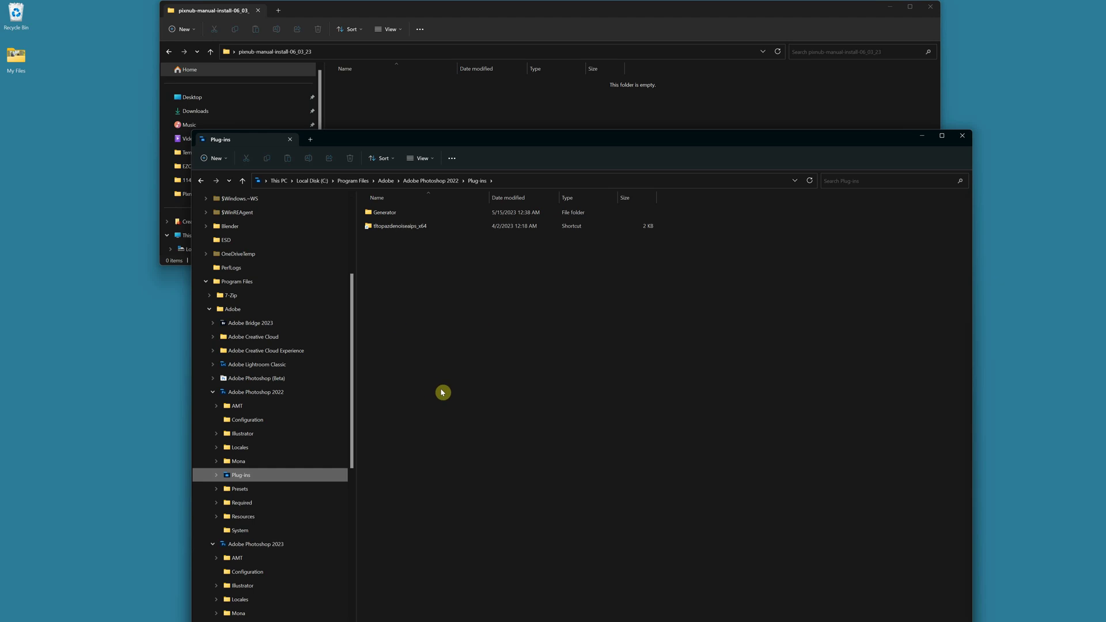
click(216, 396)
click(242, 406)
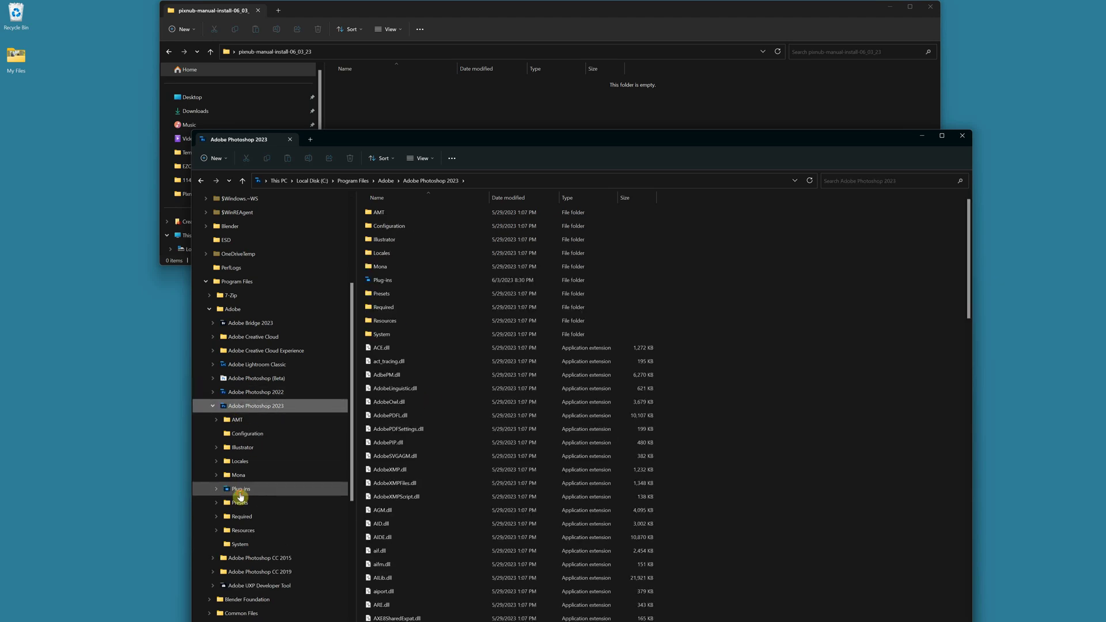
click(234, 488)
Select the moved Pixnub folder in Plug-ins and bring the emptied extraction window forward.
click(385, 230)
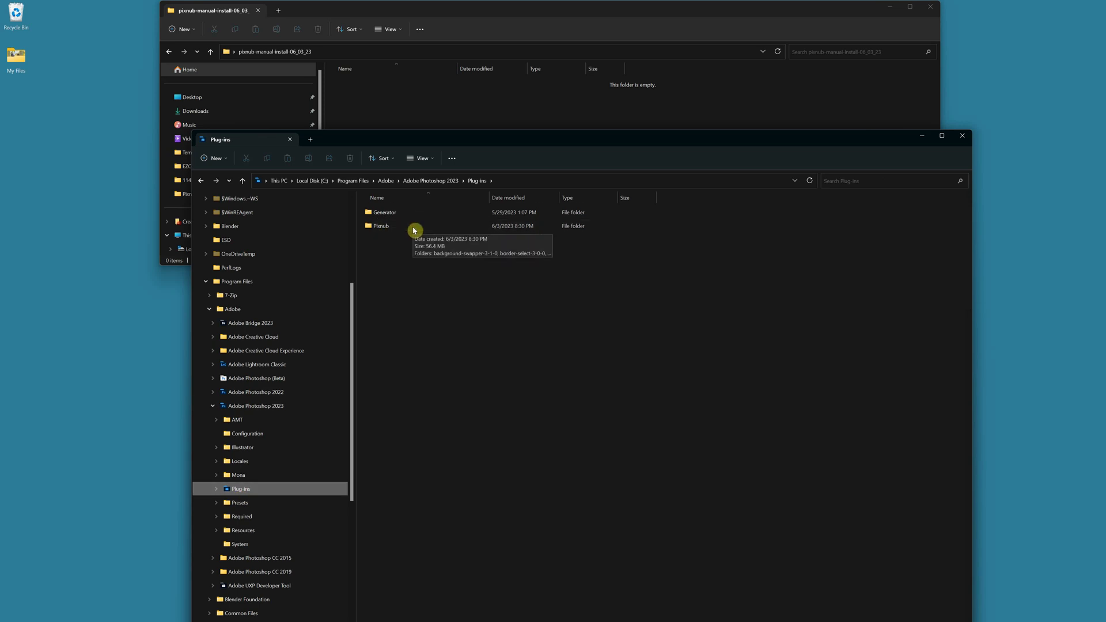
drag(484, 144, 459, 290)
click(359, 373)
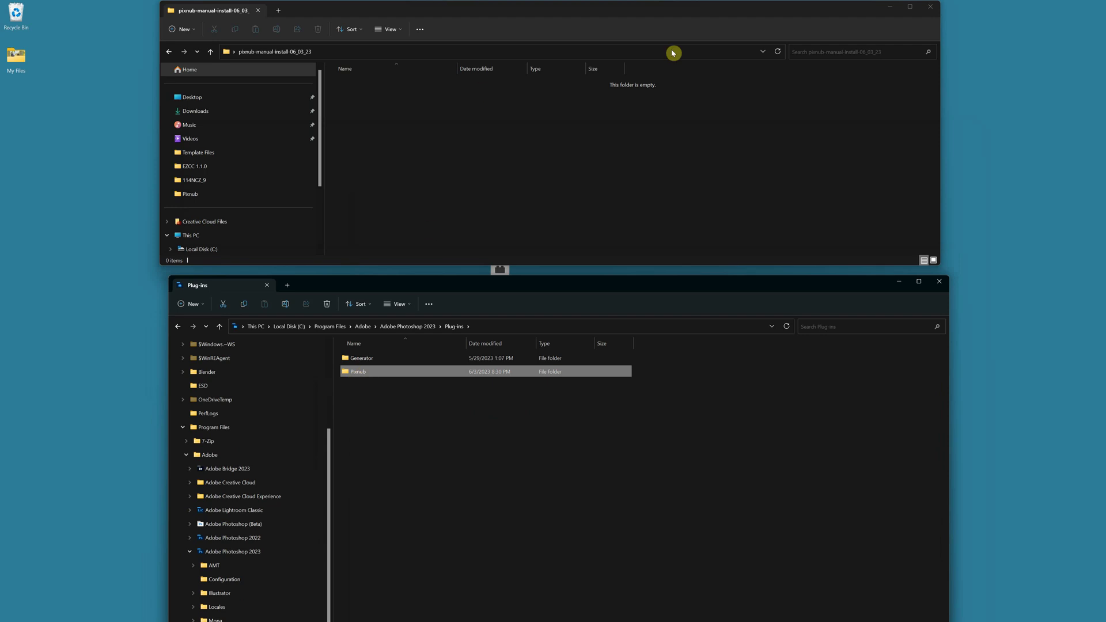
click(643, 150)
Confirm the extracted desktop folder is empty, close it, and open Pixnub inside Plug-ins.
click(931, 9)
click(830, 236)
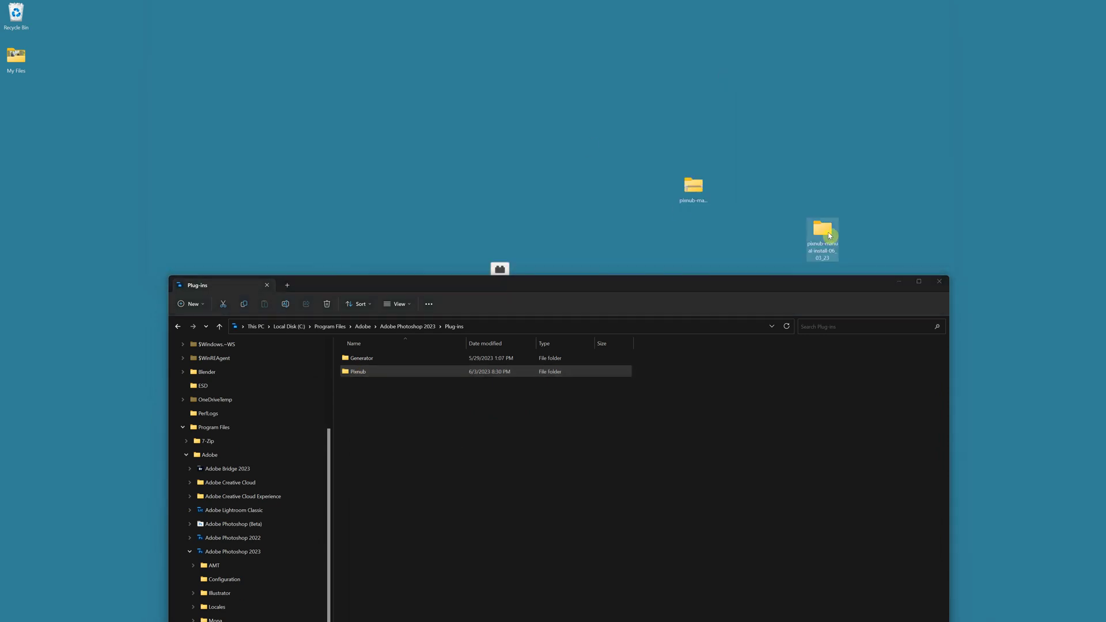
drag(821, 230, 822, 231)
double_click(821, 231)
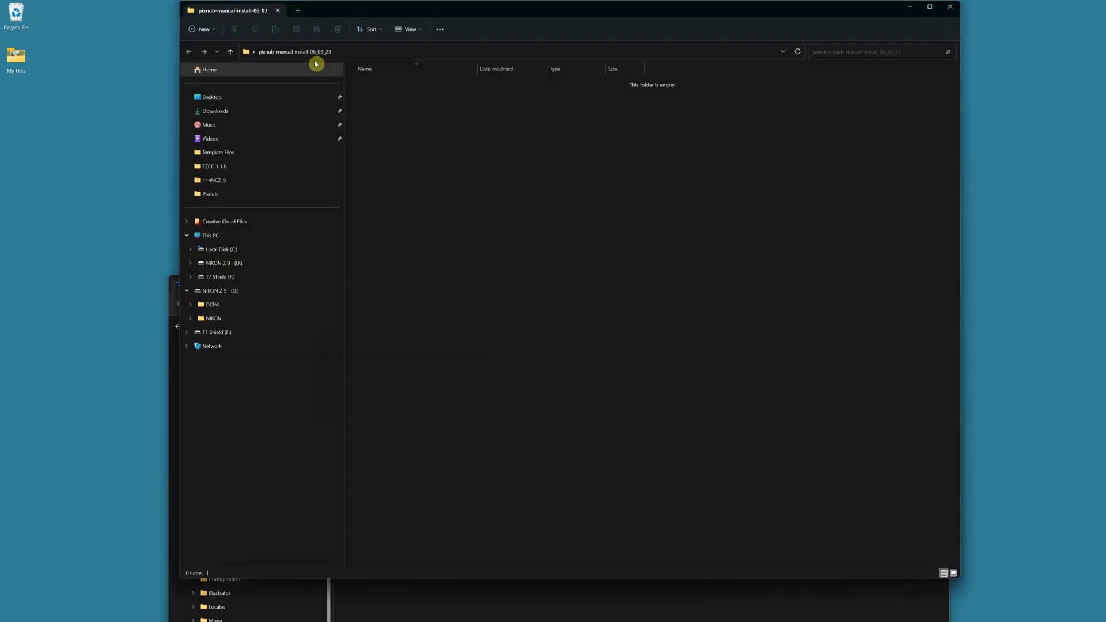
click(233, 51)
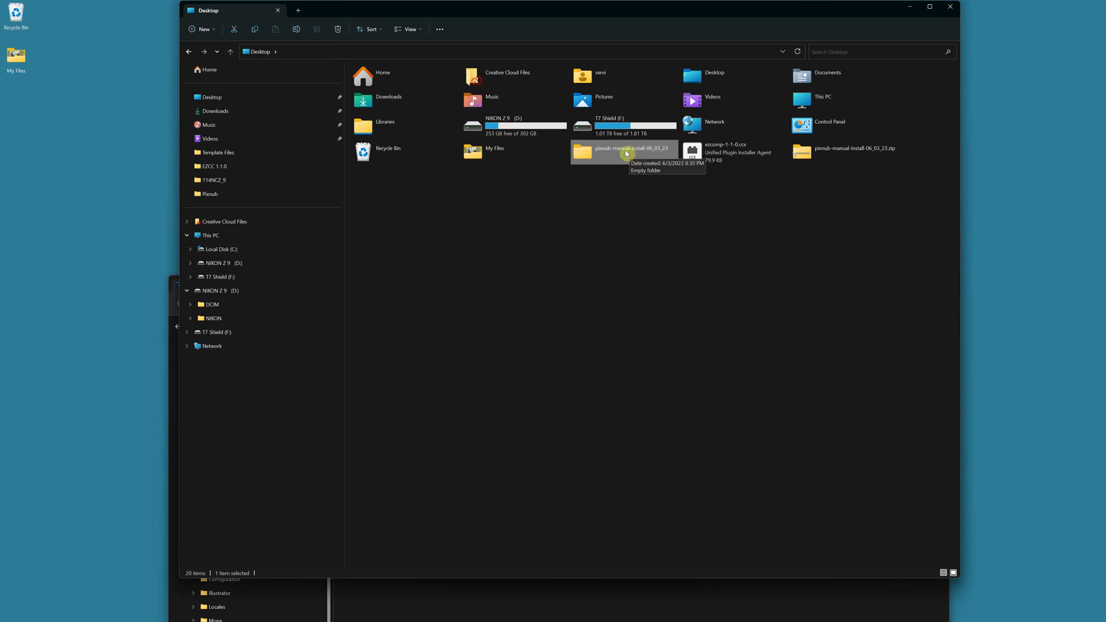
double_click(589, 160)
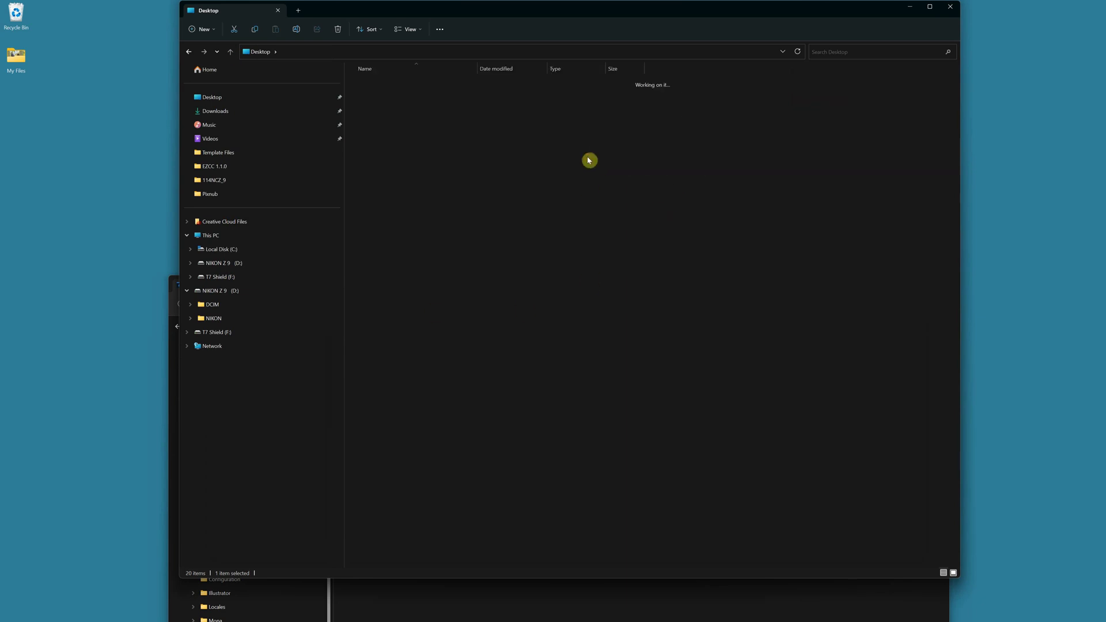
click(950, 7)
drag(601, 284, 624, 185)
double_click(410, 274)
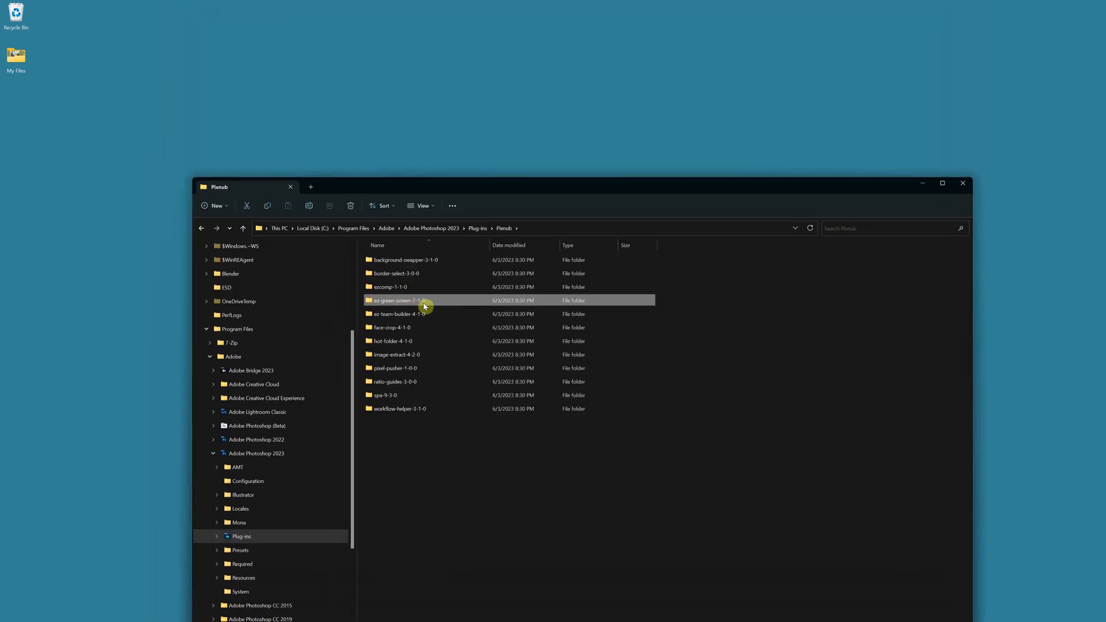
Move ez-green-screen-7-1-0 up into Plug-ins, then delete and restore the Pixnub folder.
drag(418, 303, 477, 231)
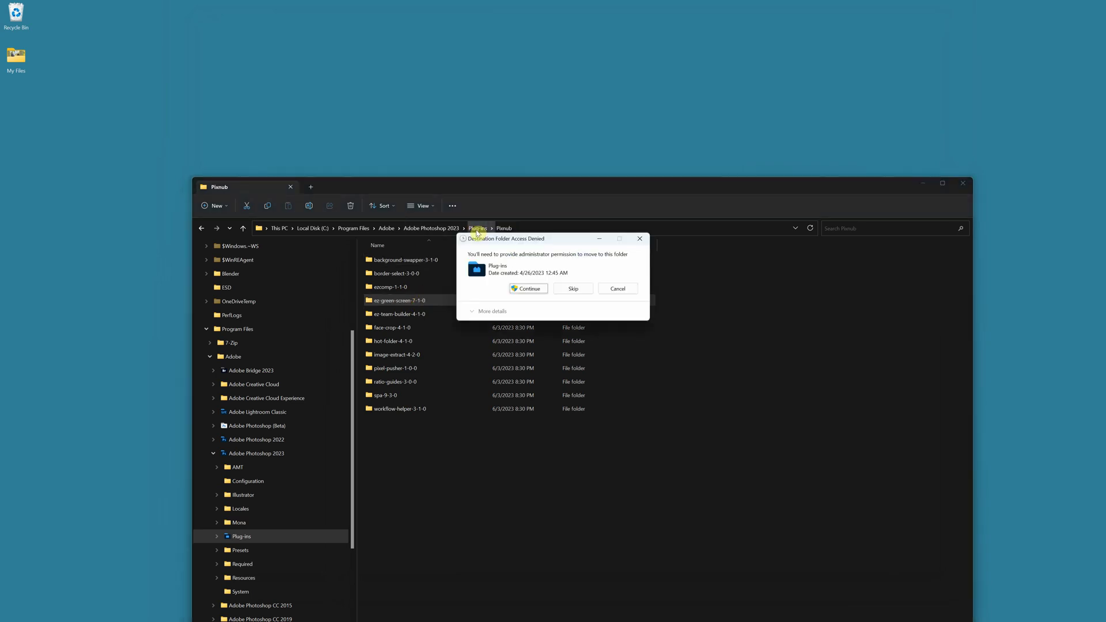
click(529, 288)
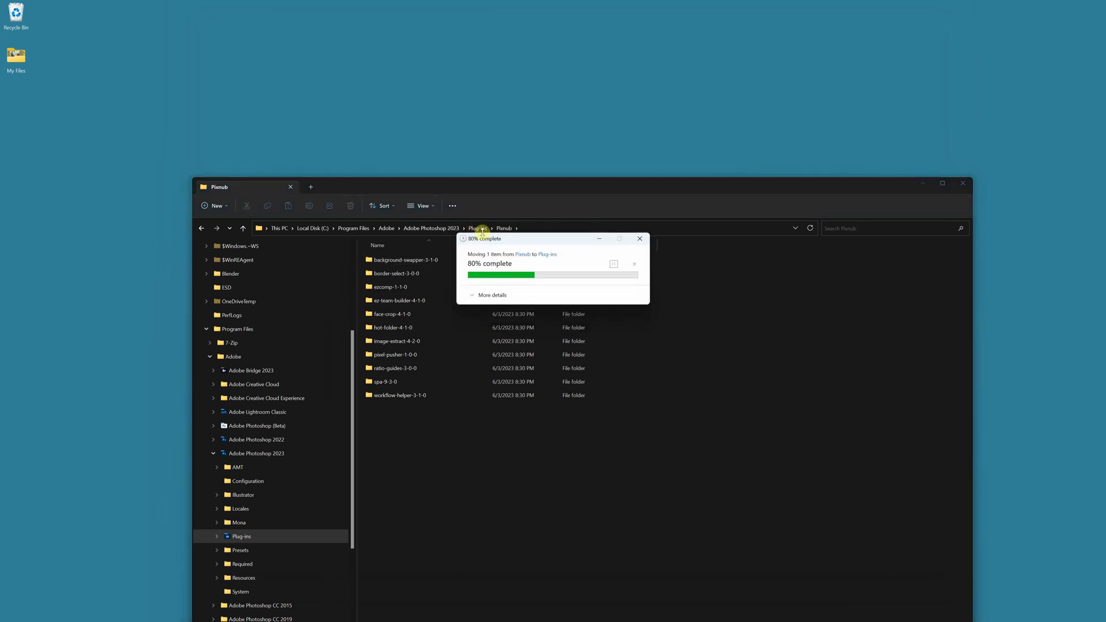
click(478, 229)
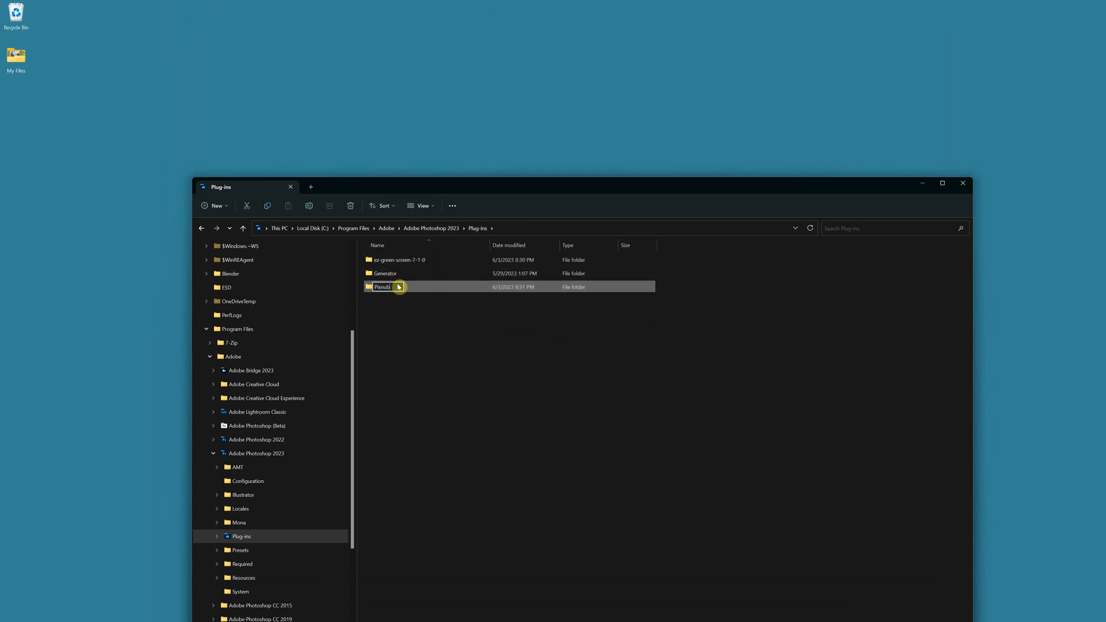
key(Delete)
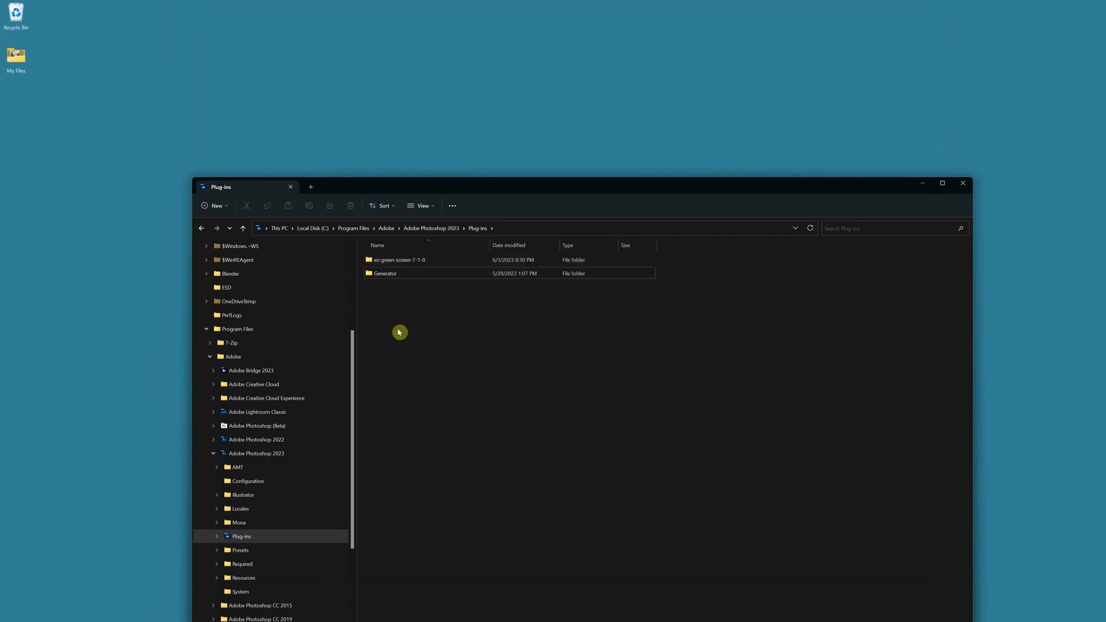
key(ctrl+z)
click(538, 288)
Put ez-green-screen-7-1-0 back into Pixnub and reopen Pixnub to check its plugins.
click(415, 260)
drag(415, 260, 389, 286)
double_click(390, 273)
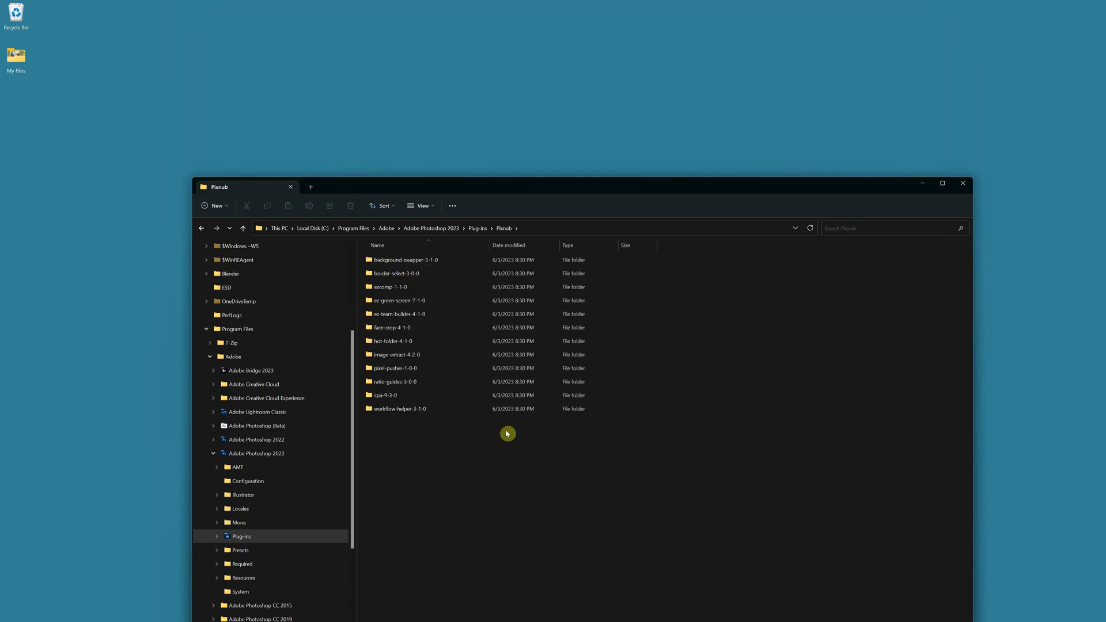
Open and dismiss the Photoshop jump list on the taskbar.
click(148, 330)
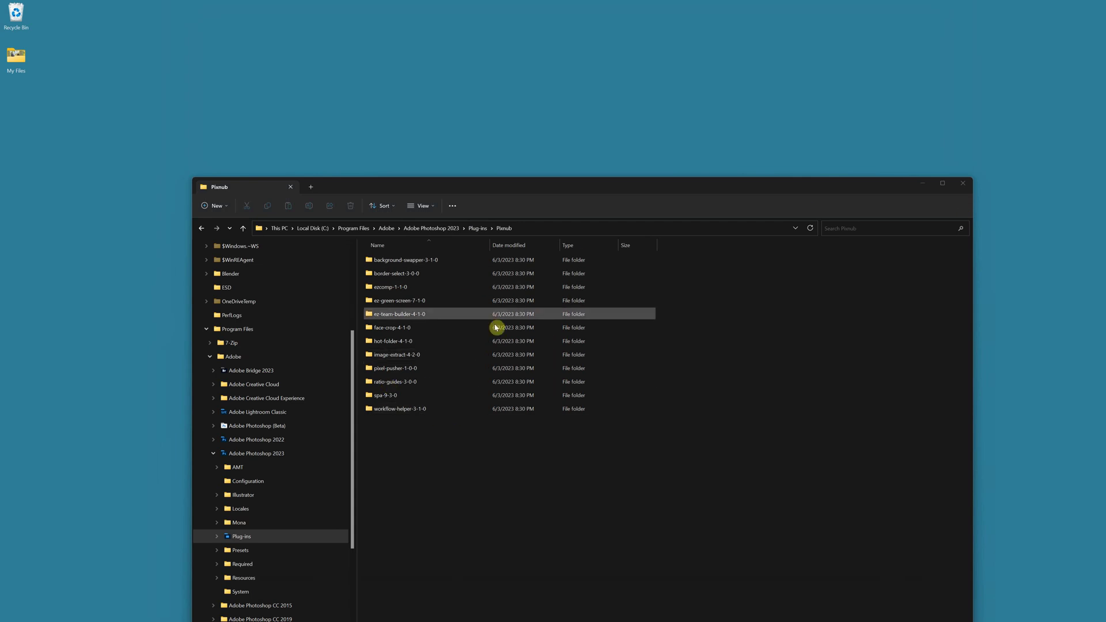
mouse_move(528, 620)
right_click(599, 617)
click(582, 595)
Launch Adobe Photoshop 2023 from Windows Search.
mouse_move(601, 619)
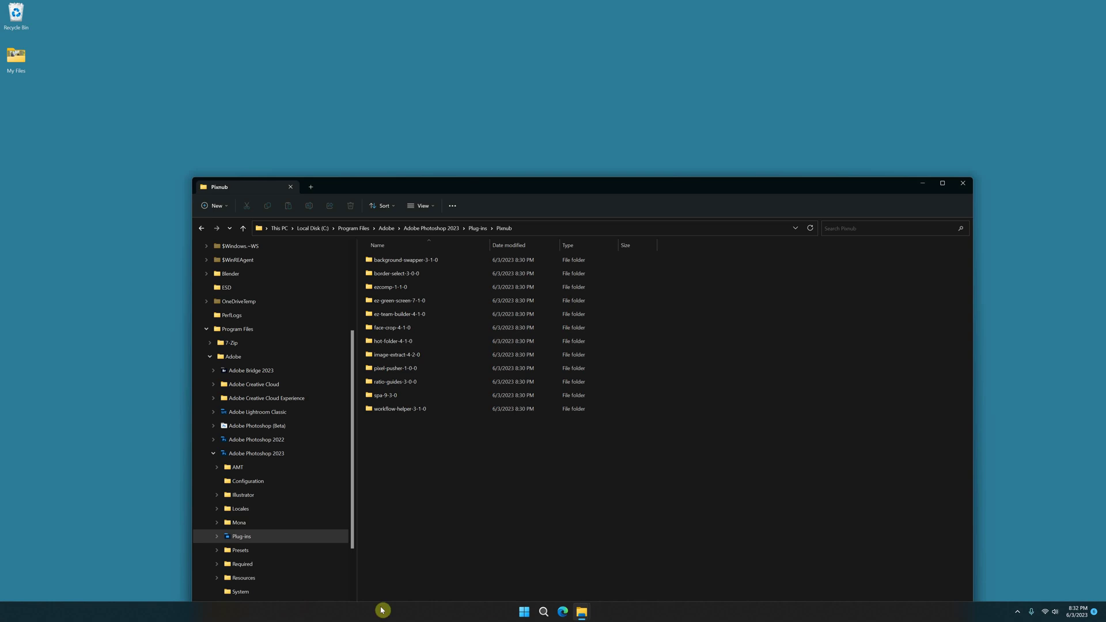
click(543, 612)
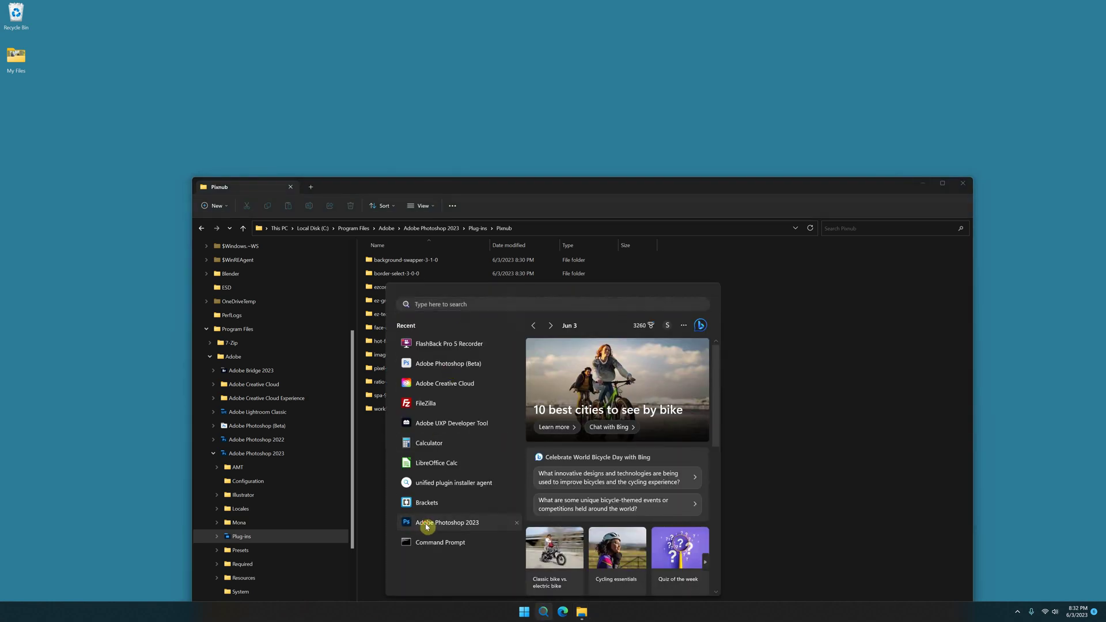
click(426, 525)
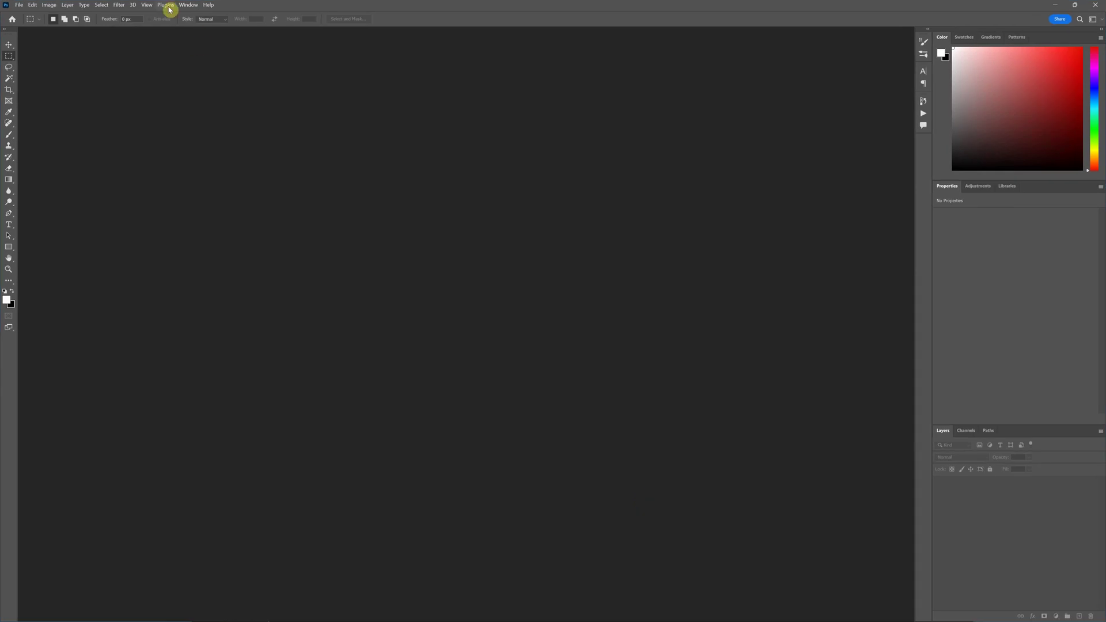
Open the EZ Team Builder panel from Plugins > EZ Team Builder.
click(167, 5)
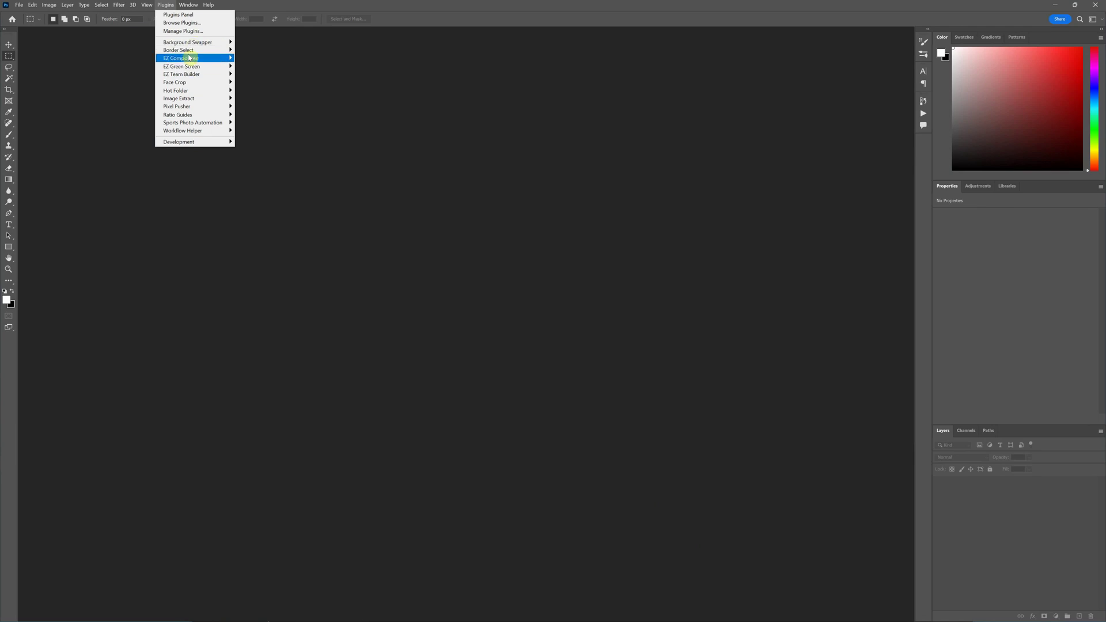
mouse_move(195, 75)
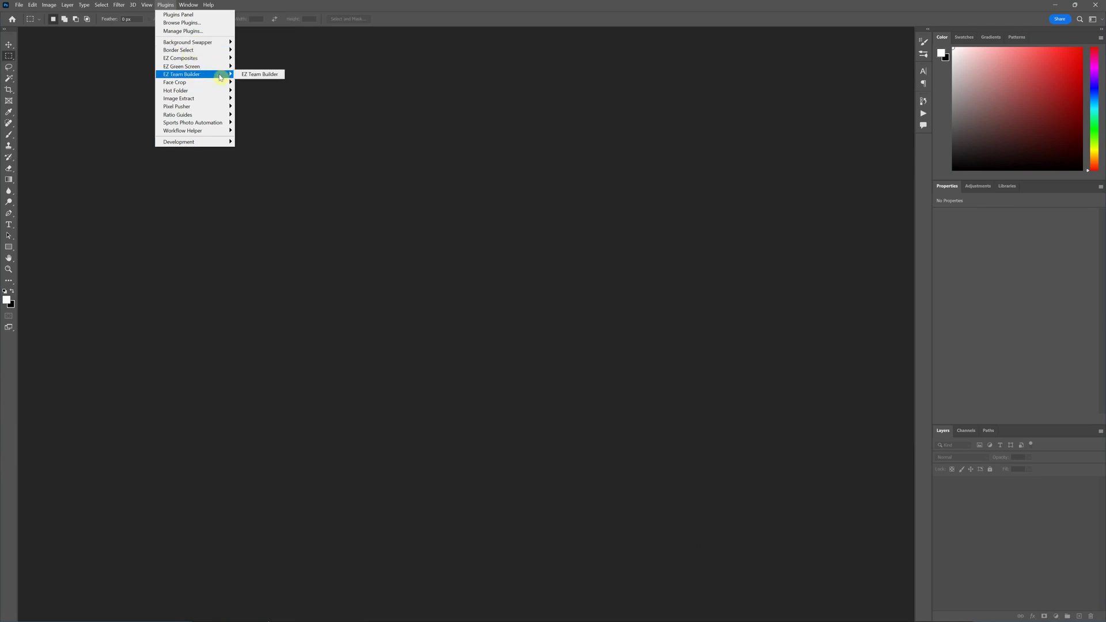
click(246, 75)
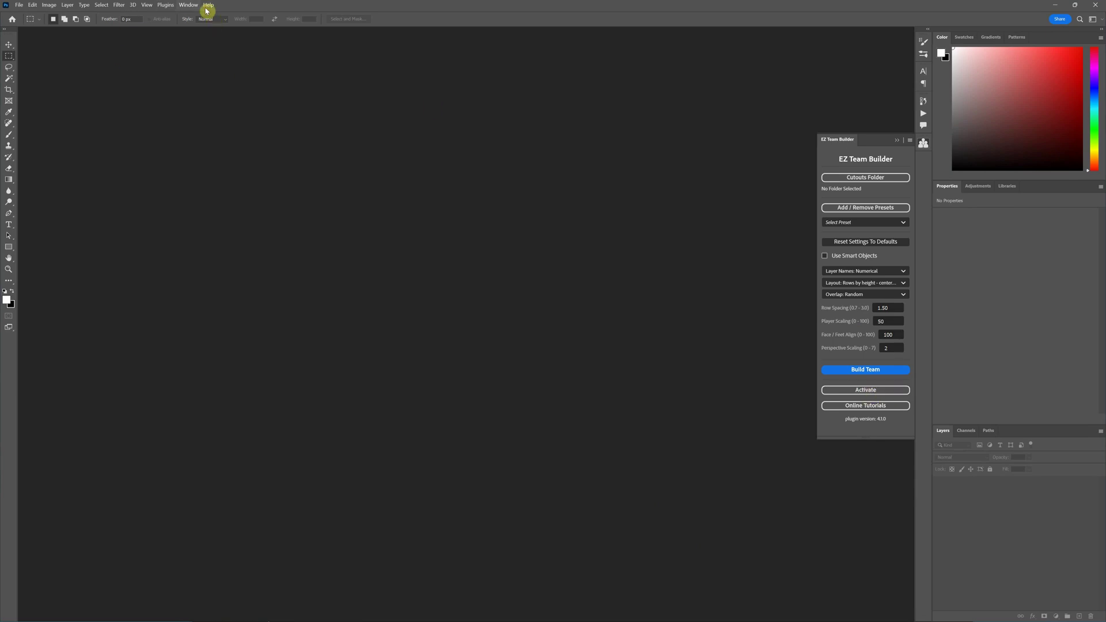
Open Manage Plugins in Creative Cloud, filter to Installed, and move the window aside.
double_click(264, 7)
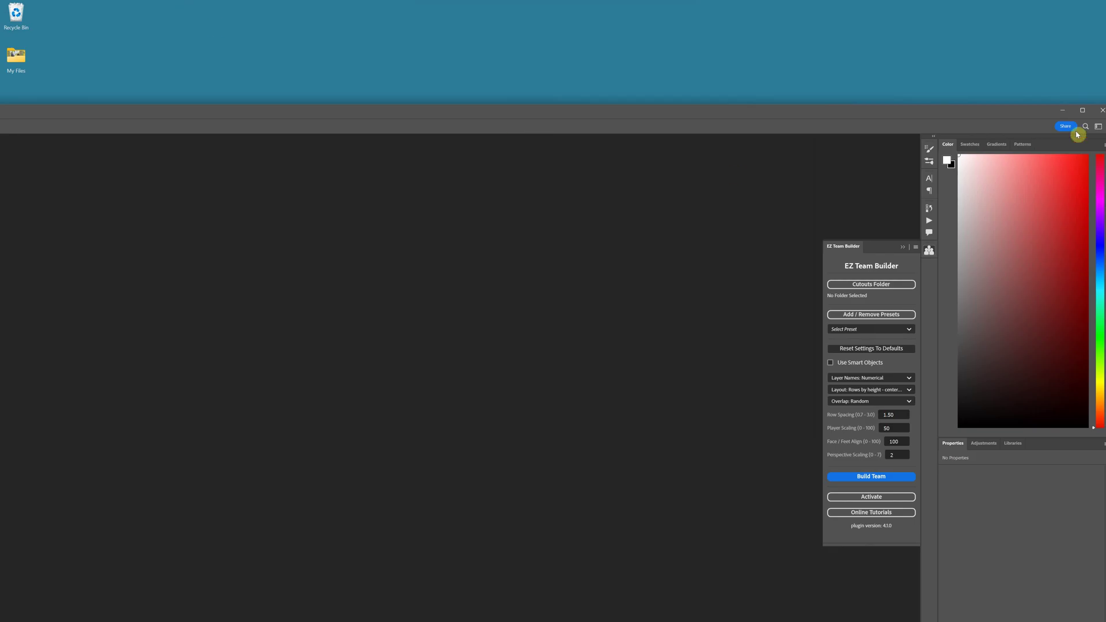
click(1082, 111)
click(162, 5)
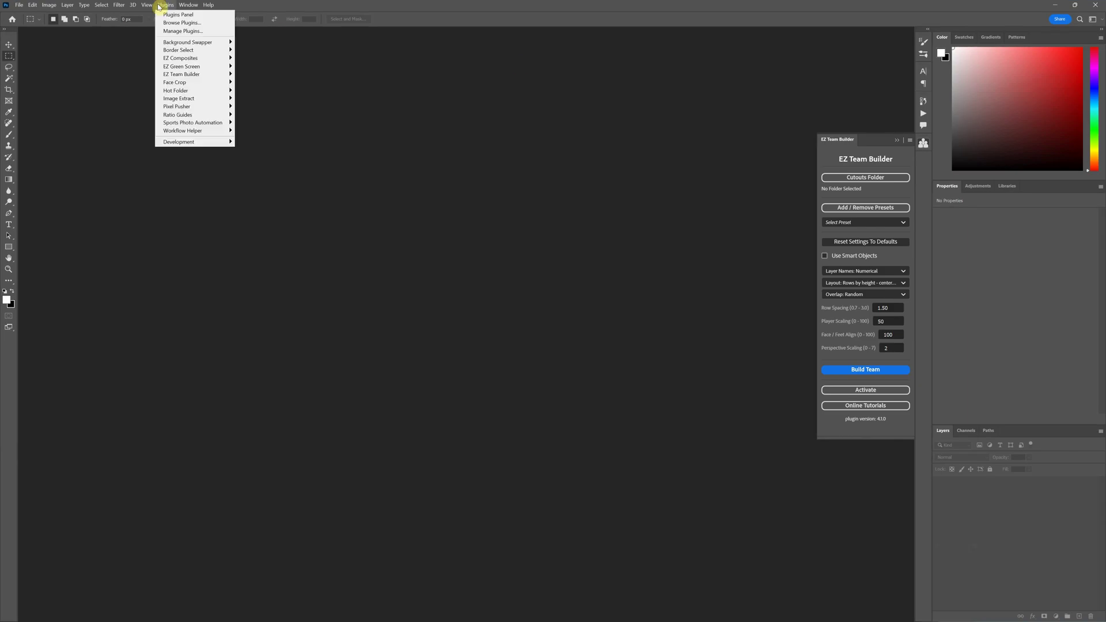
click(173, 31)
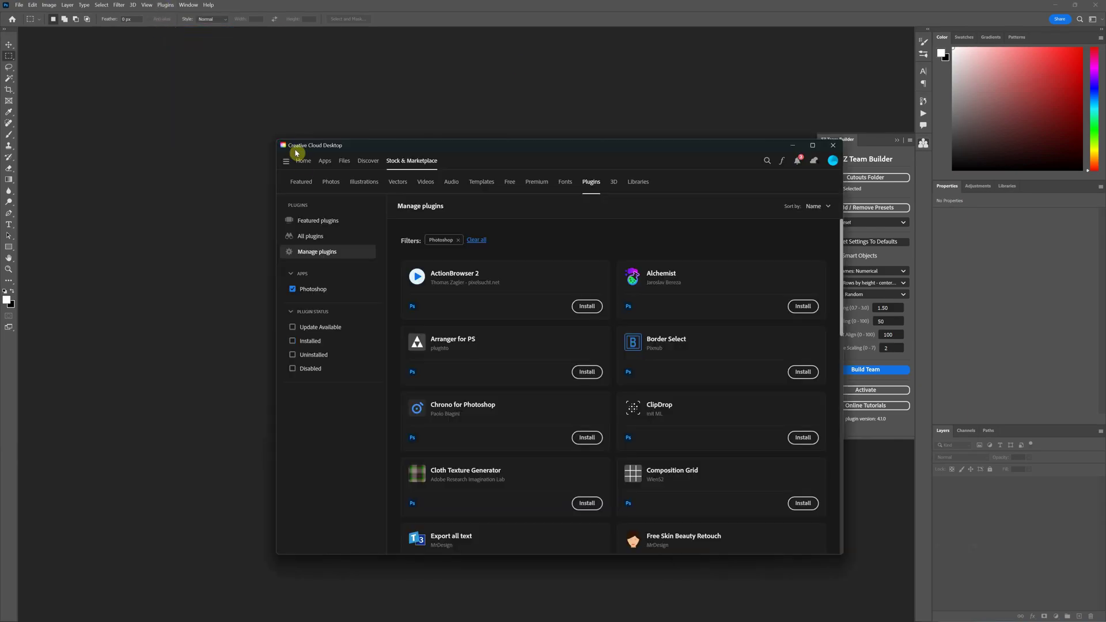
click(317, 344)
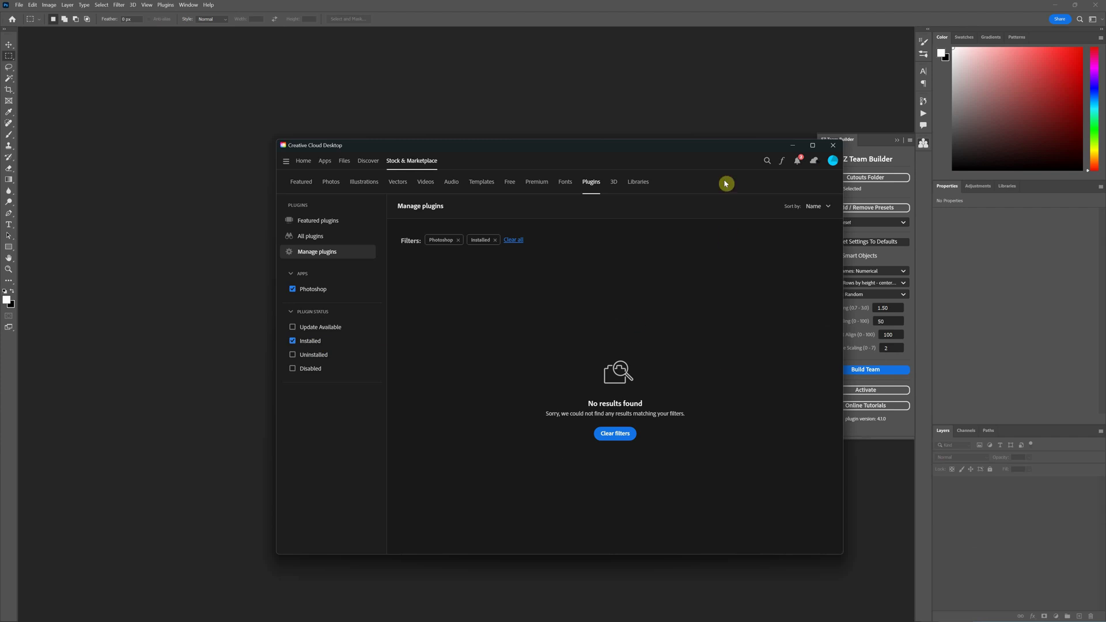
drag(729, 149, 643, 105)
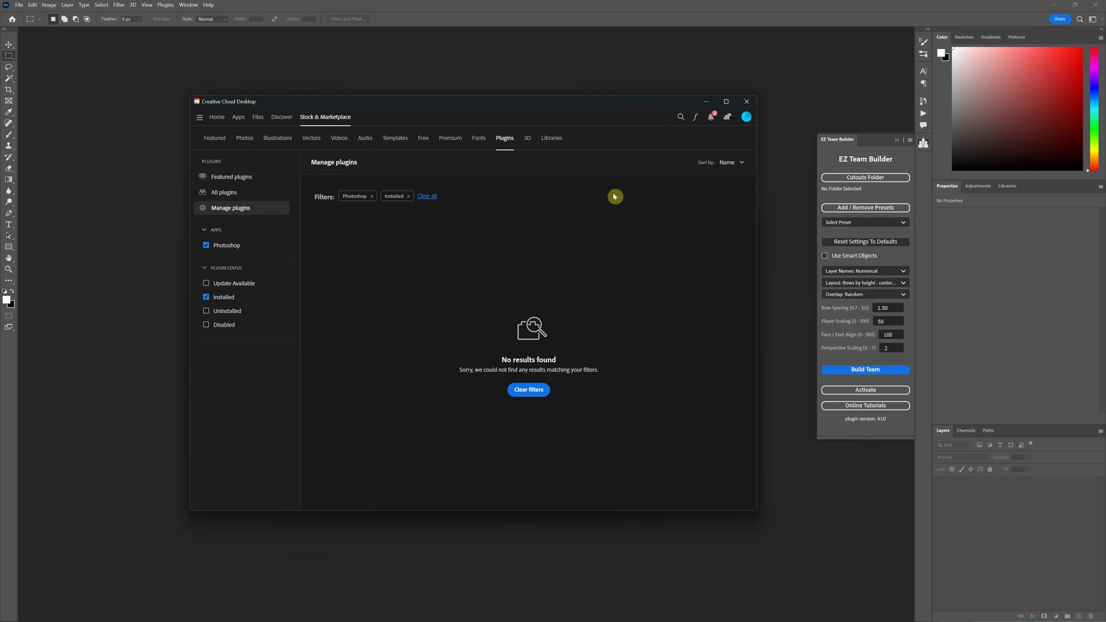
Switch to Explorer, go up to Plug-ins, select Pixnub, then return to Photoshop.
key(alt+Tab)
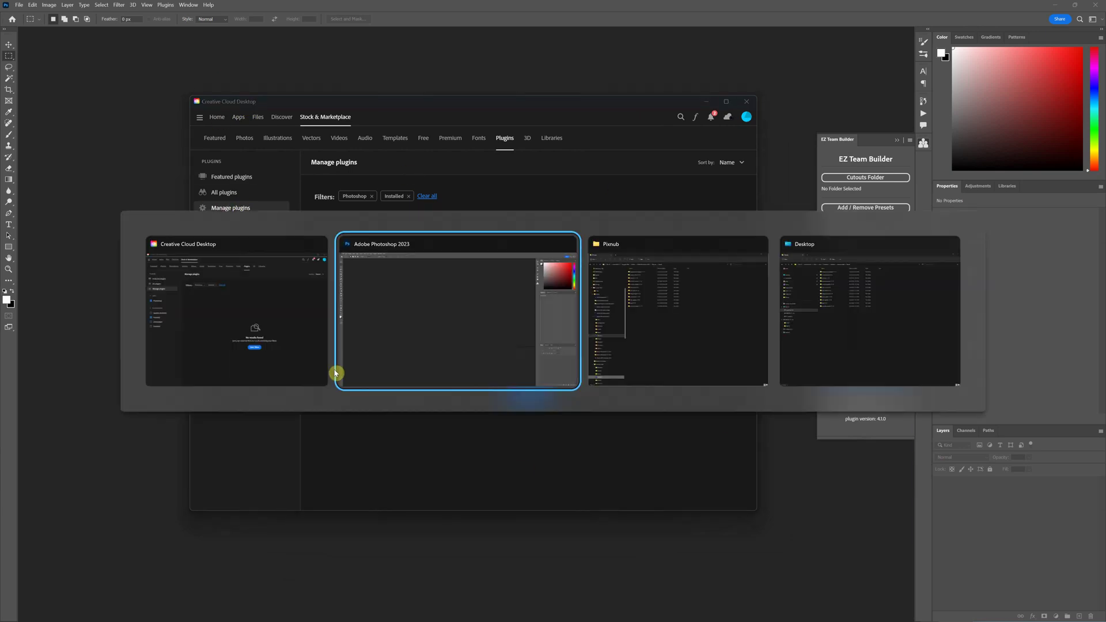
key(alt+Tab)
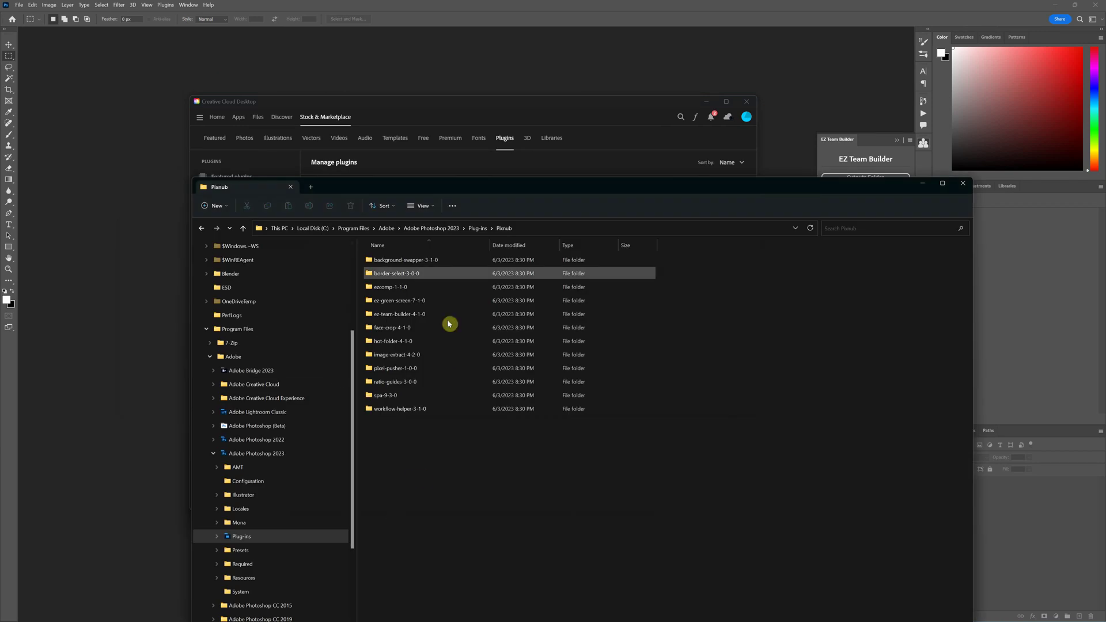
click(474, 228)
scroll(261, 536, down, 1)
scroll(260, 543, down, 1)
click(267, 426)
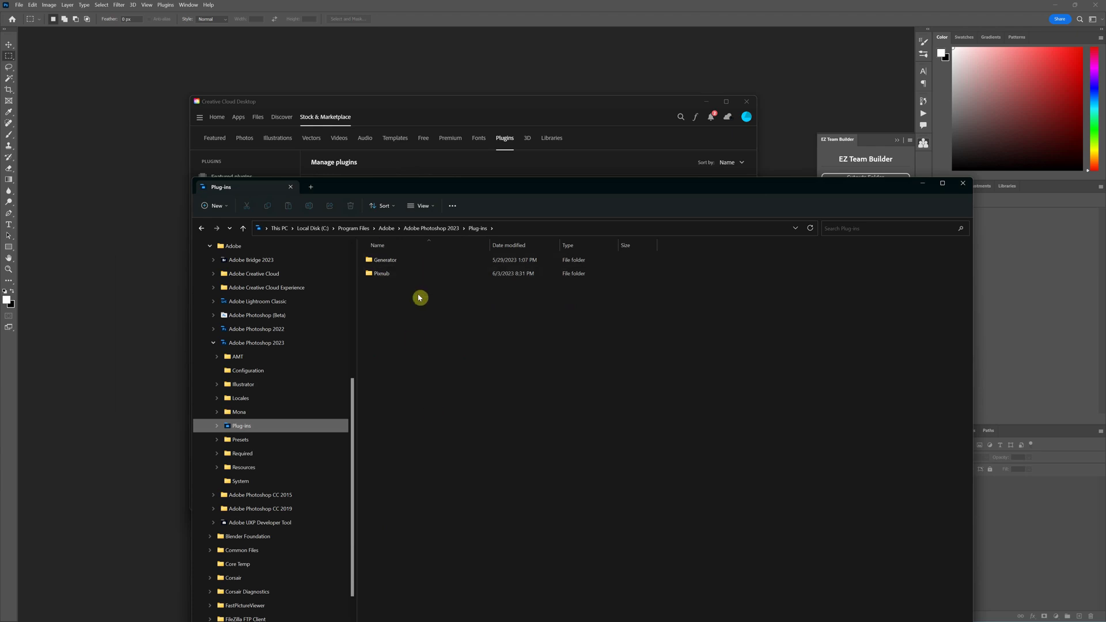
click(394, 277)
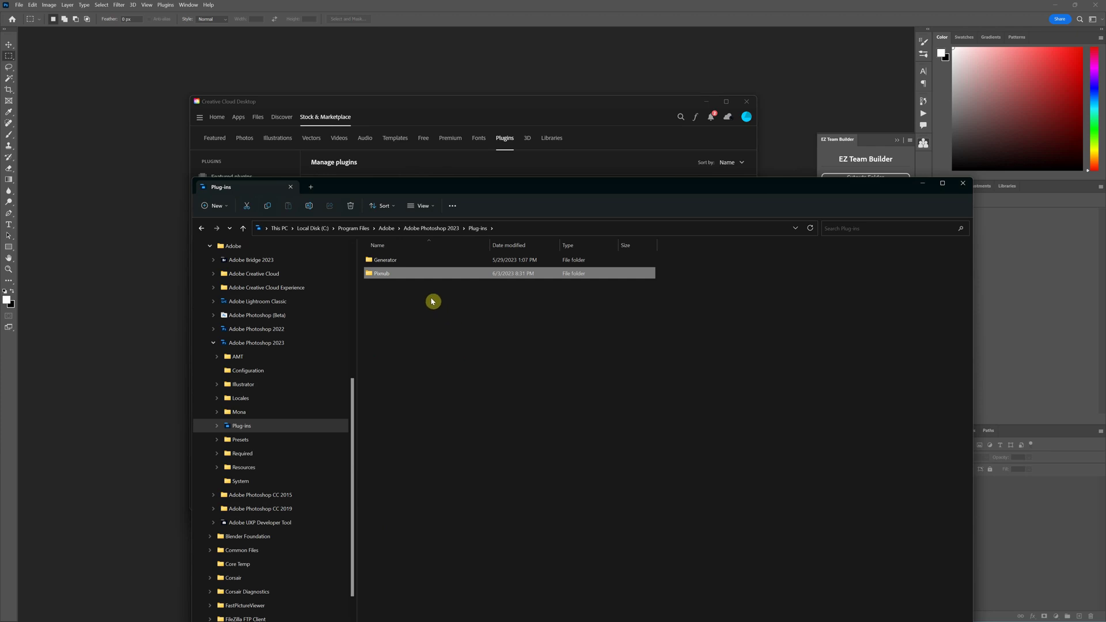
click(132, 255)
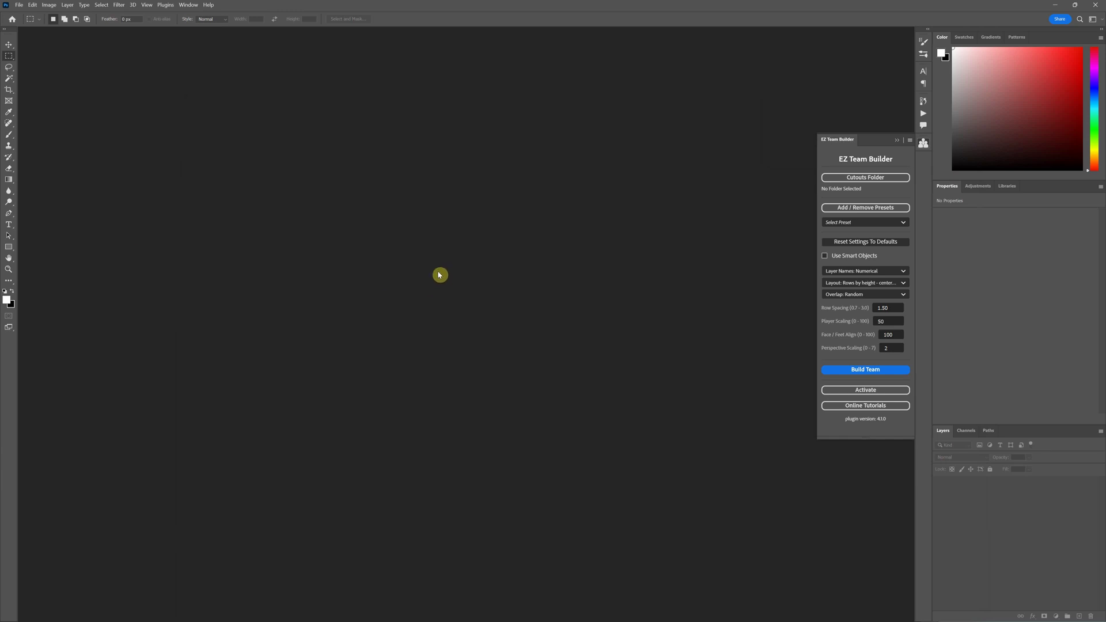
Switch back to the Plug-ins window and select the Pixnub folder, keeping its name unchanged.
key(alt+Tab)
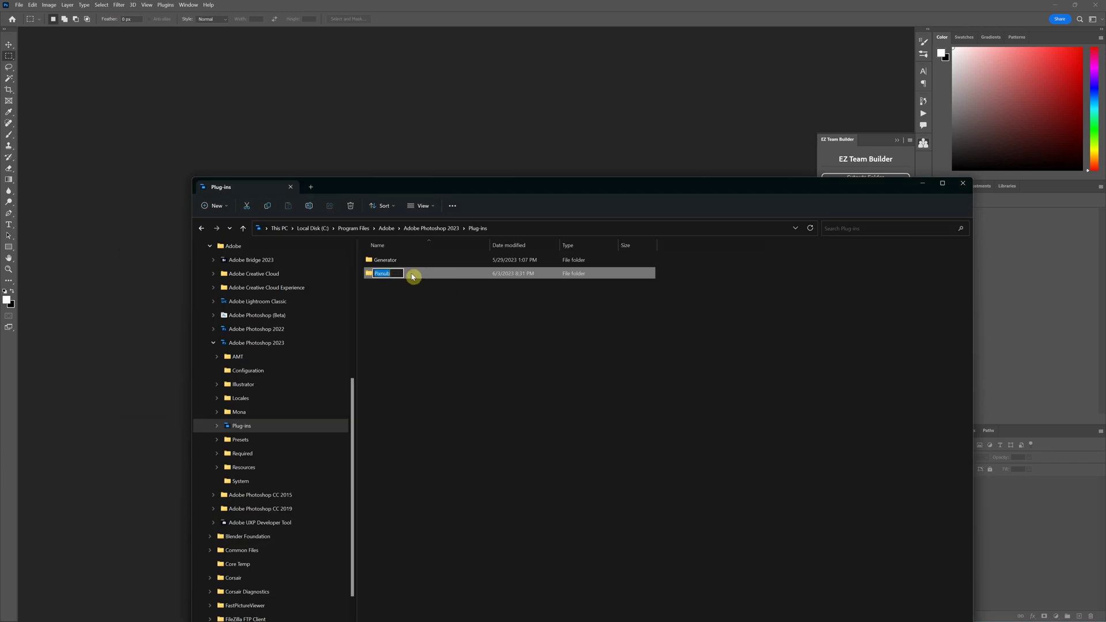
click(416, 286)
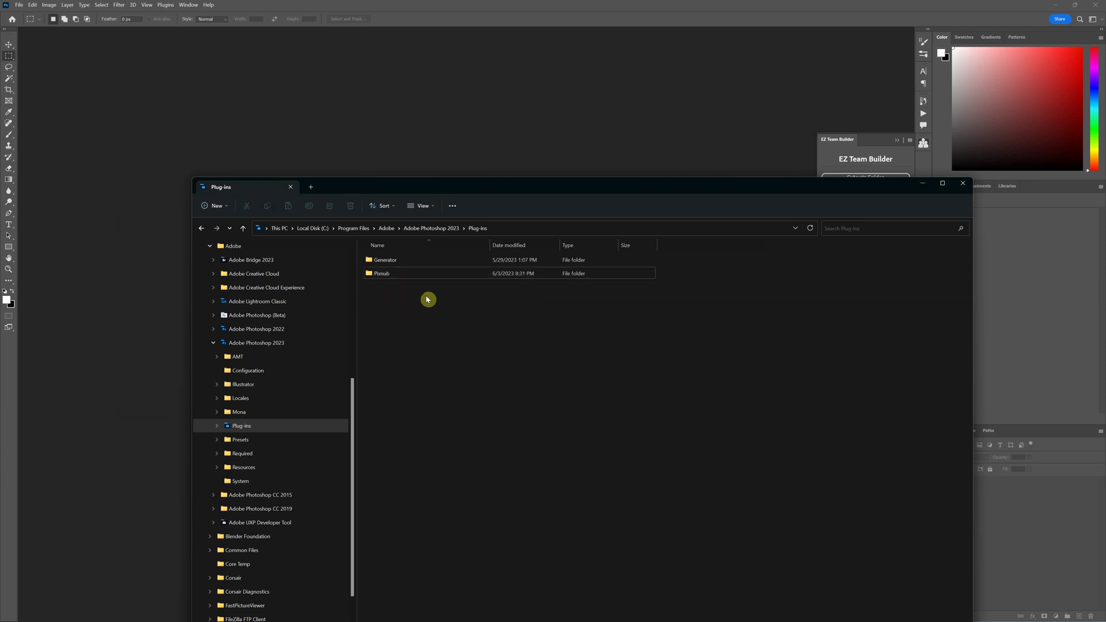
click(401, 276)
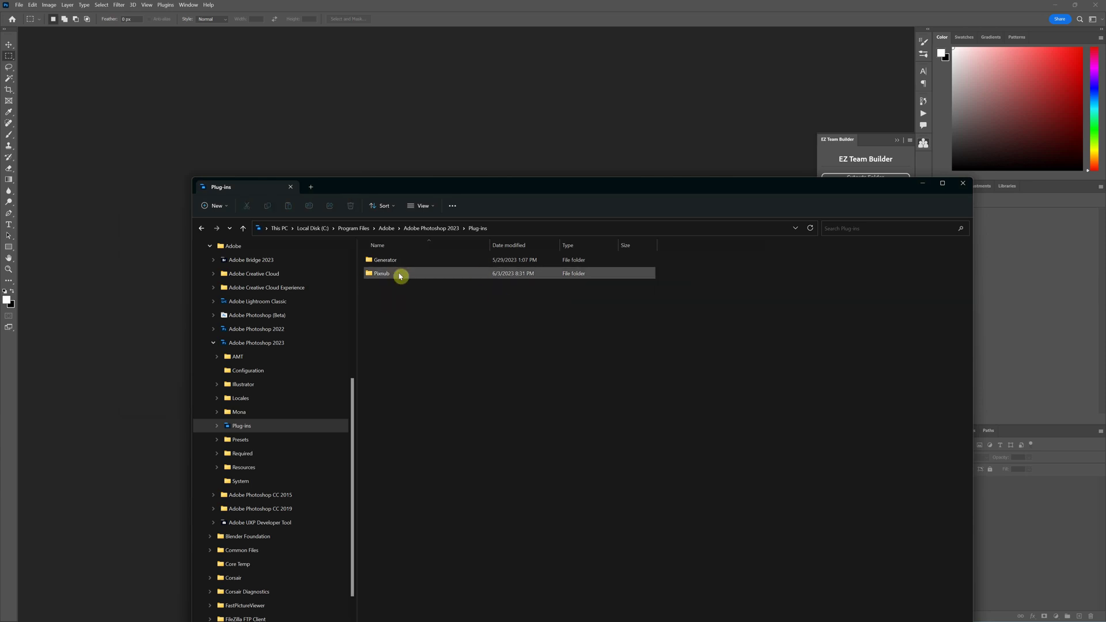
click(547, 277)
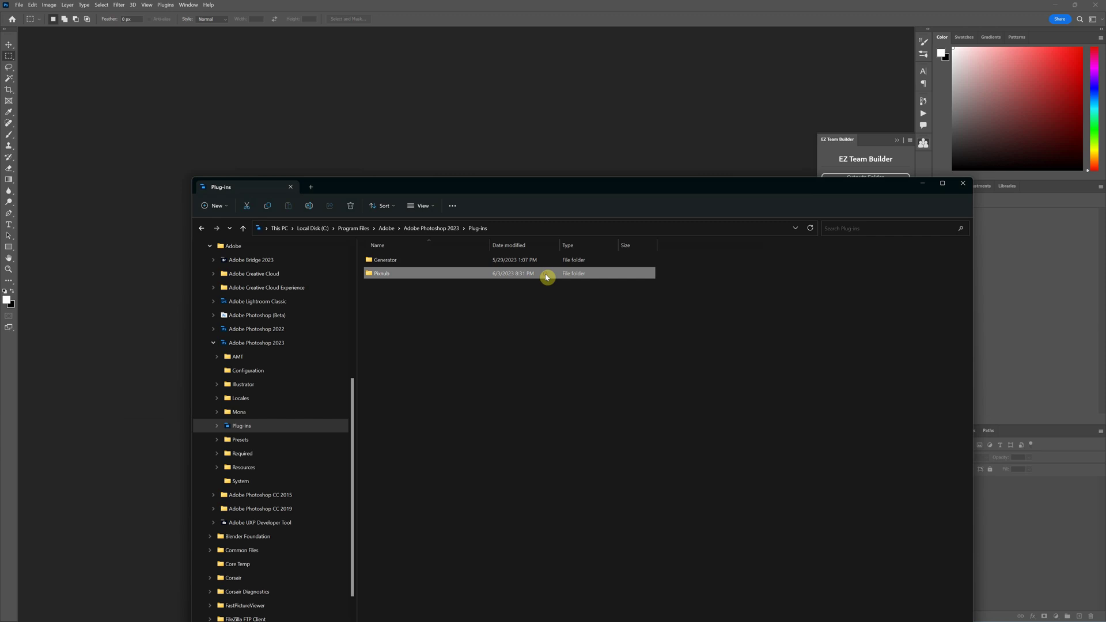
click(399, 272)
click(407, 296)
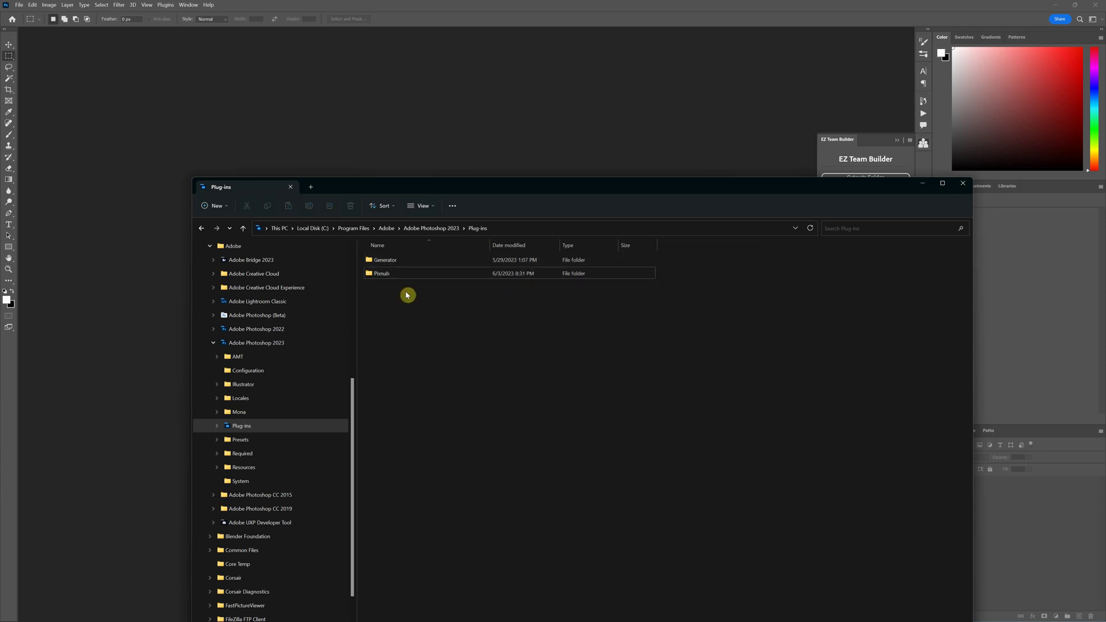
Bring Photoshop in front of Explorer, showing the EZ Team Builder panel.
click(576, 107)
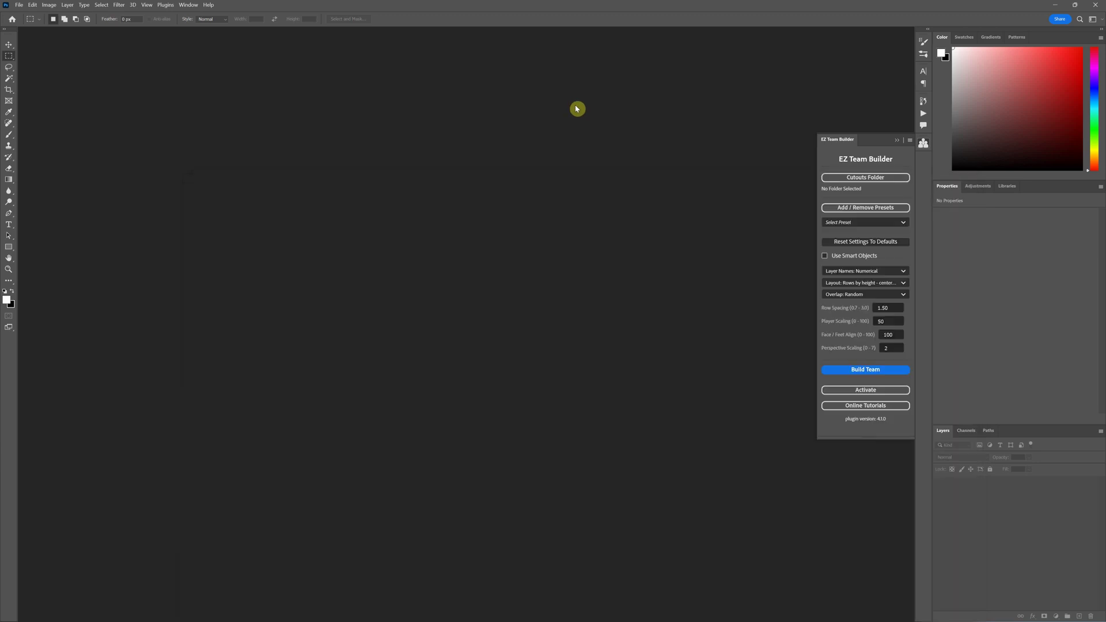